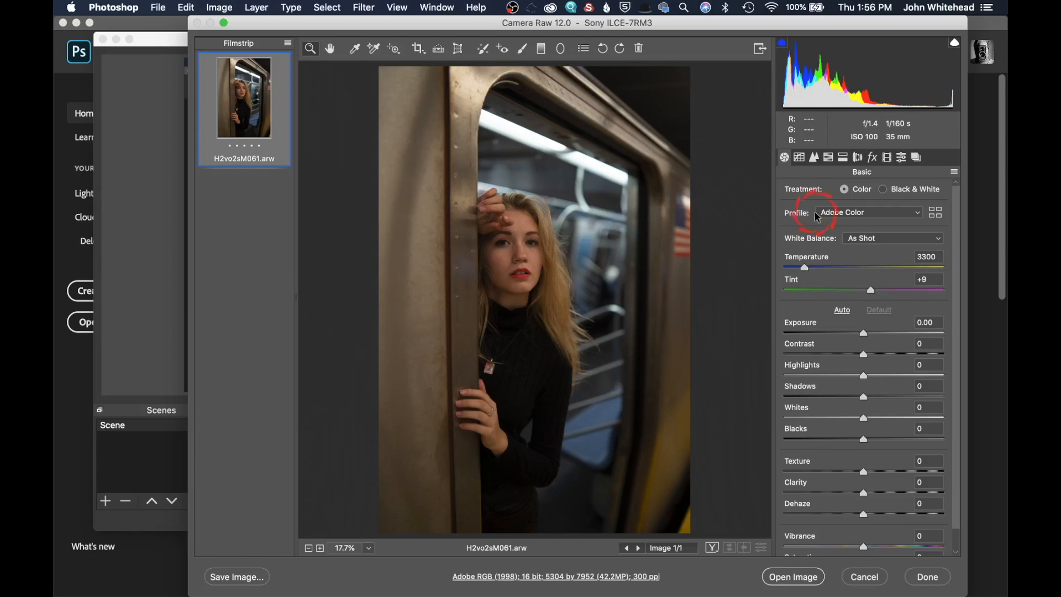
Step: Set the camera profile to Adobe Portrait and raise Shadows to +34
left_click(847, 215)
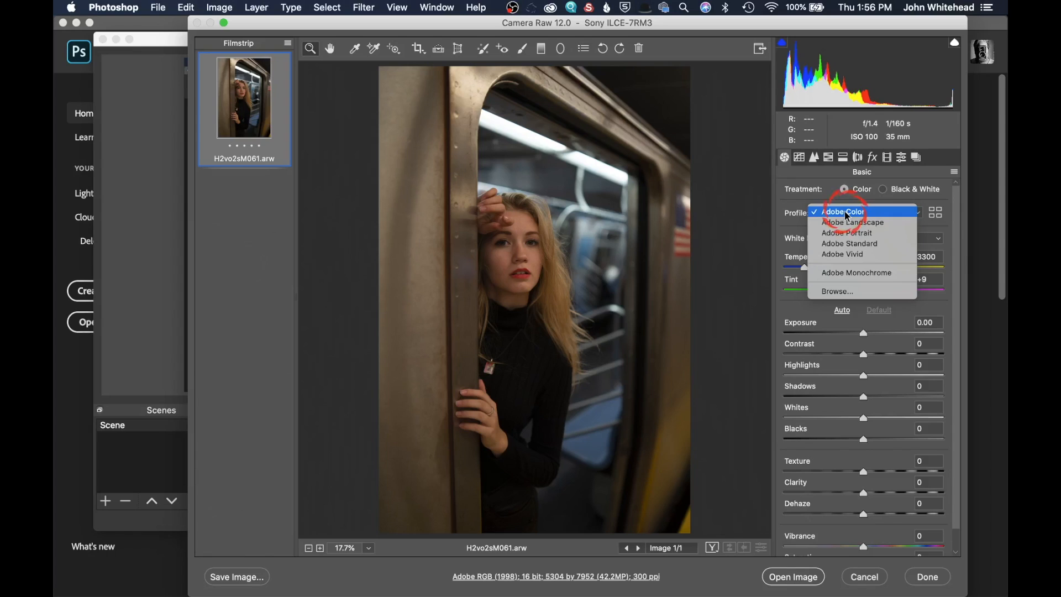
left_click(862, 233)
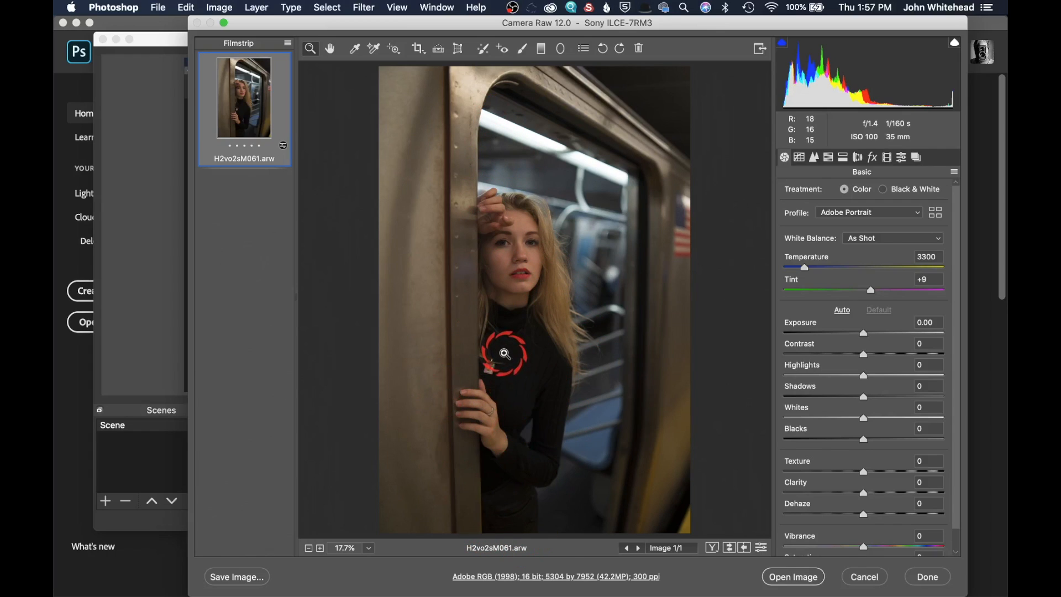
left_click(891, 398)
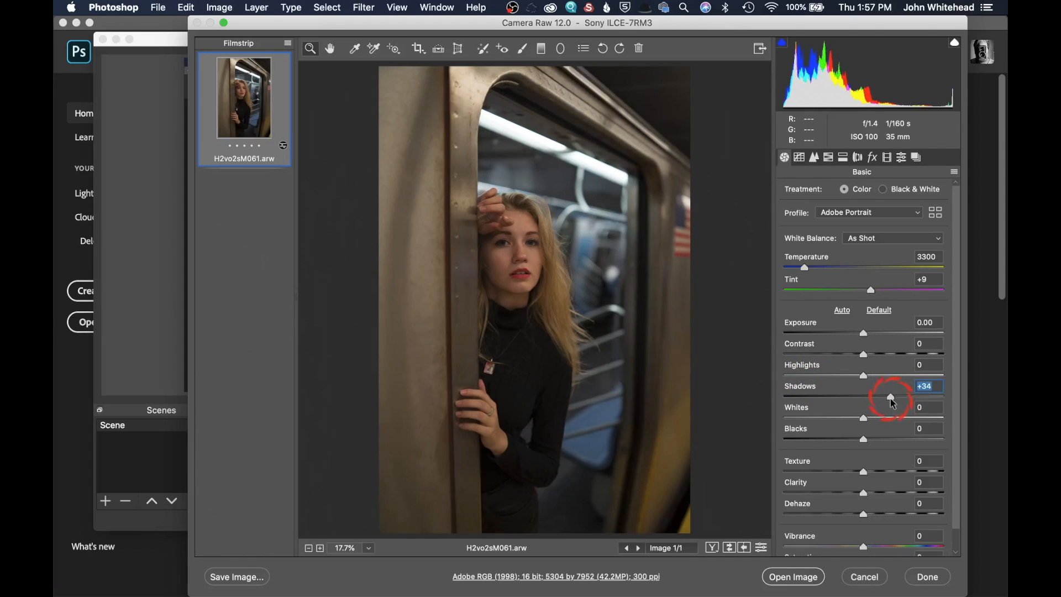
Step: Set the white balance to Auto
left_click(873, 240)
left_click(872, 248)
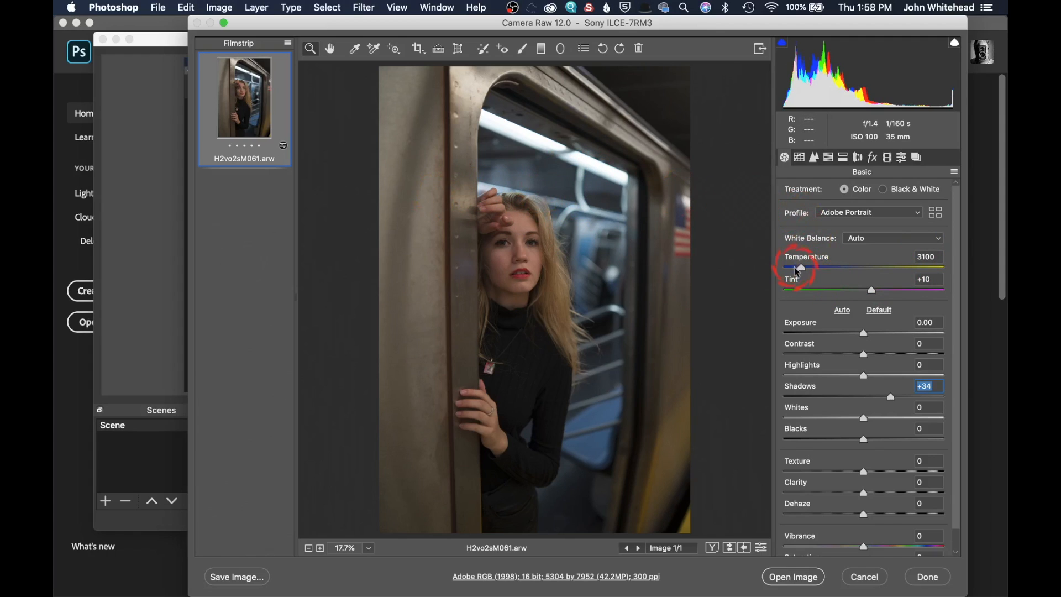
Step: Try cooler and warmer Temperature settings, then reset Temperature to its auto value
left_click_drag(804, 273, 796, 272)
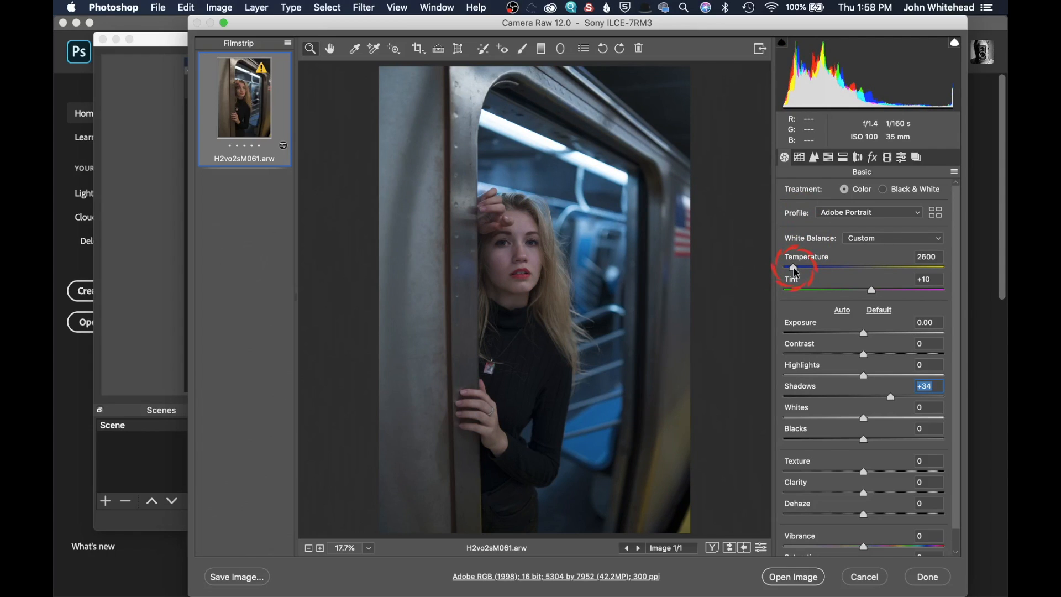
left_click_drag(796, 272, 819, 273)
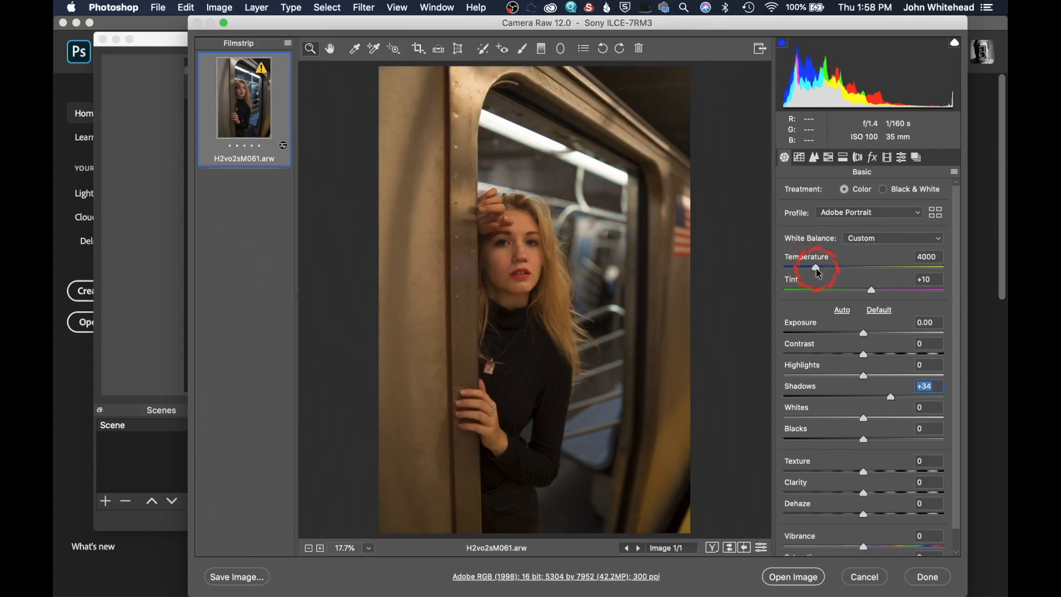
left_click_drag(819, 274, 819, 273)
double_click(819, 274)
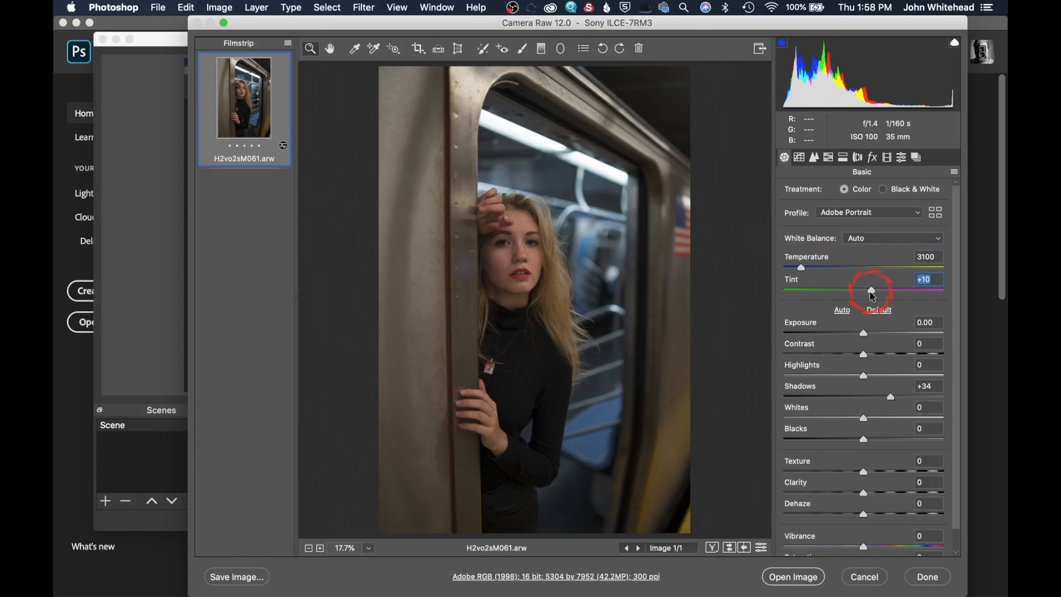
Step: Set Tint to +3 and Contrast to -10
mouse_move(873, 296)
left_mouse_down()
mouse_move(858, 290)
mouse_move(867, 293)
left_mouse_up()
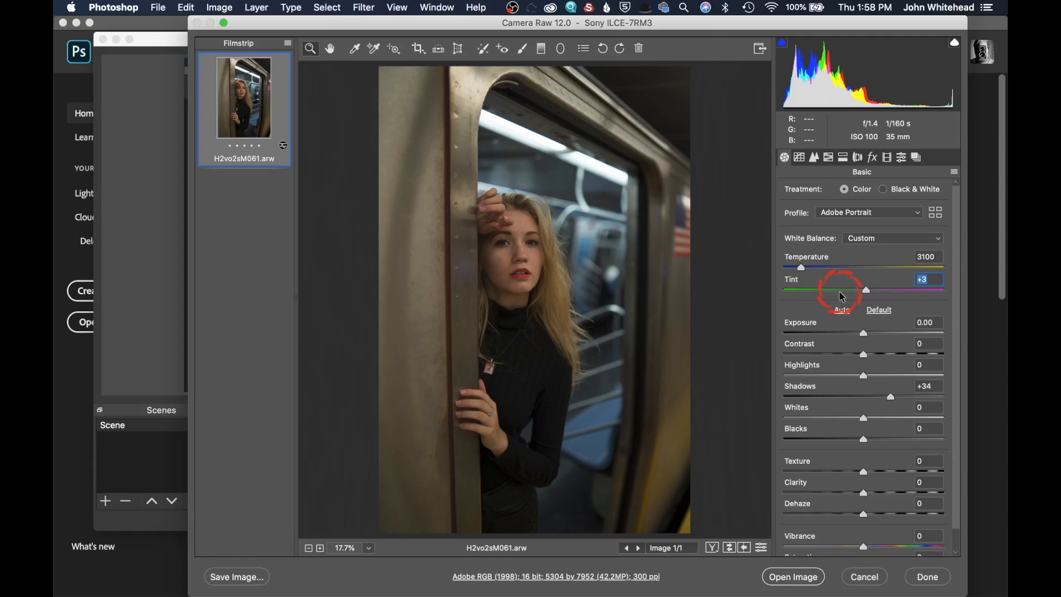
left_click(858, 354)
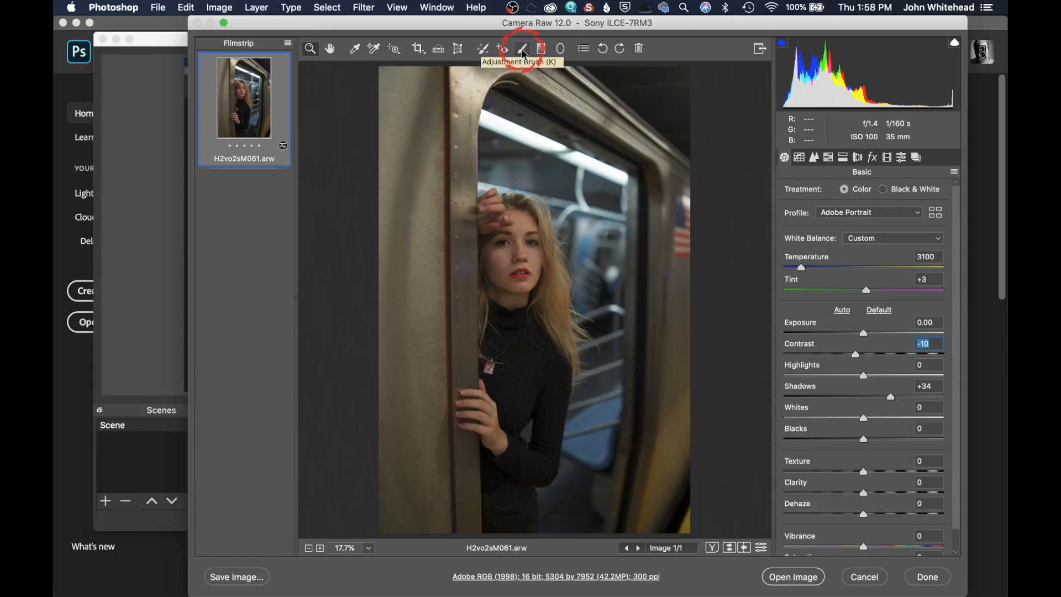
Step: Paint an Adjustment Brush stroke of size 18 down the model's face and body
left_click(523, 50)
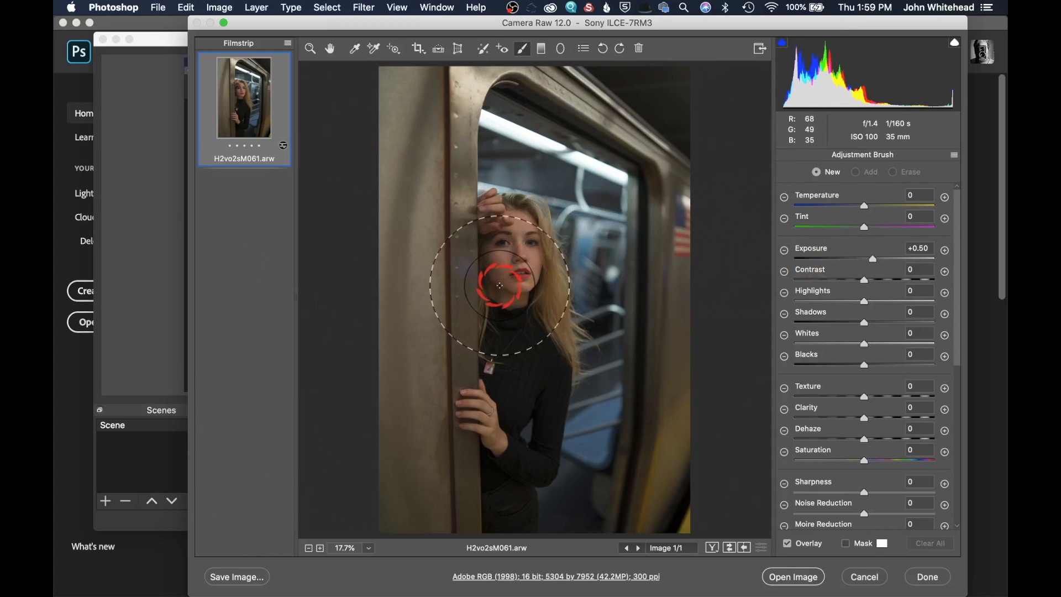
scroll(927, 379, "down", 5)
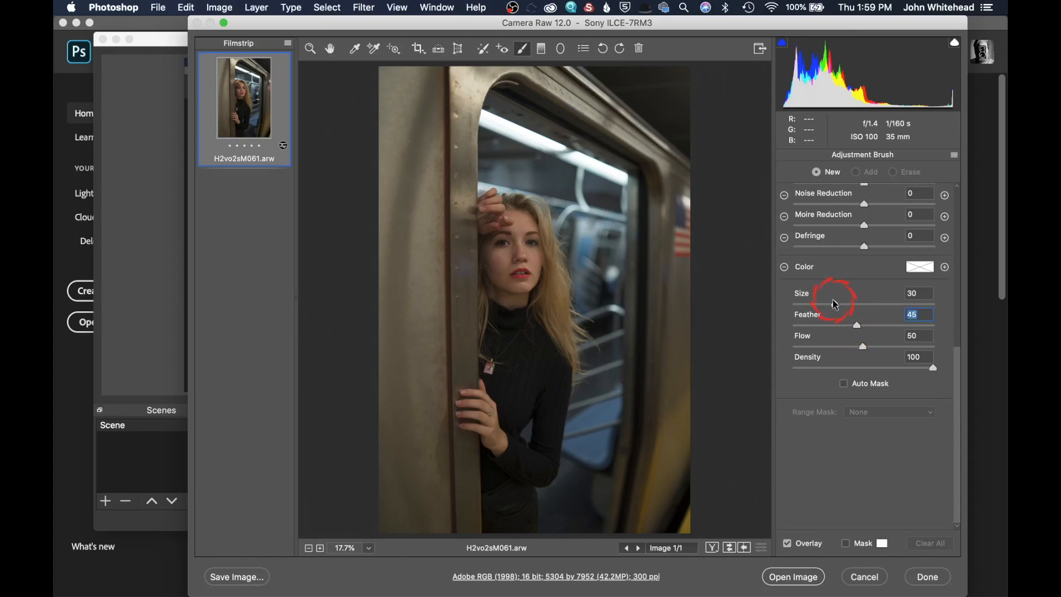
left_click(818, 305)
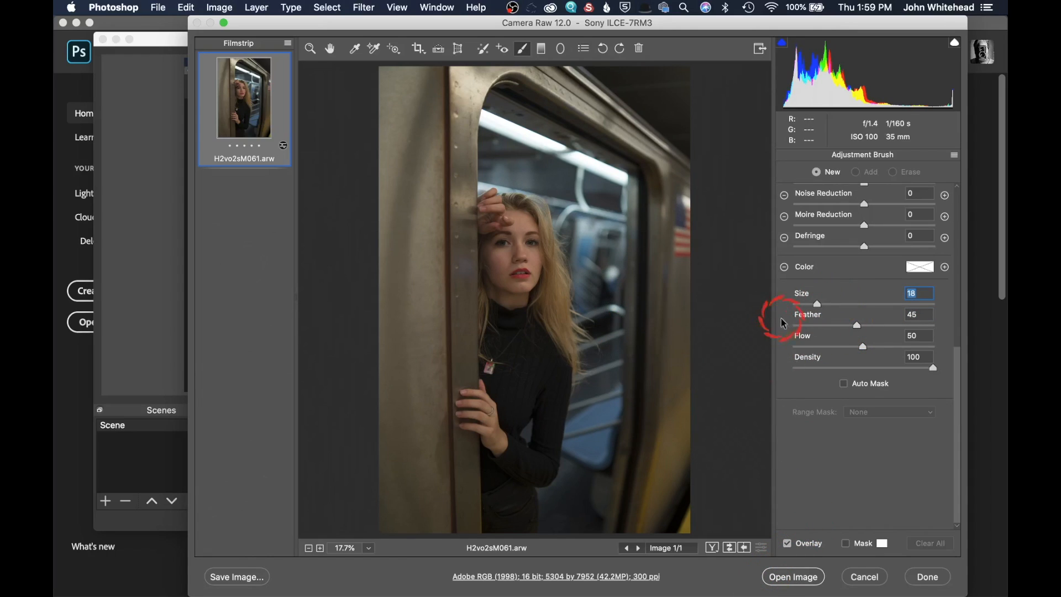
scroll(842, 320, "up", 5)
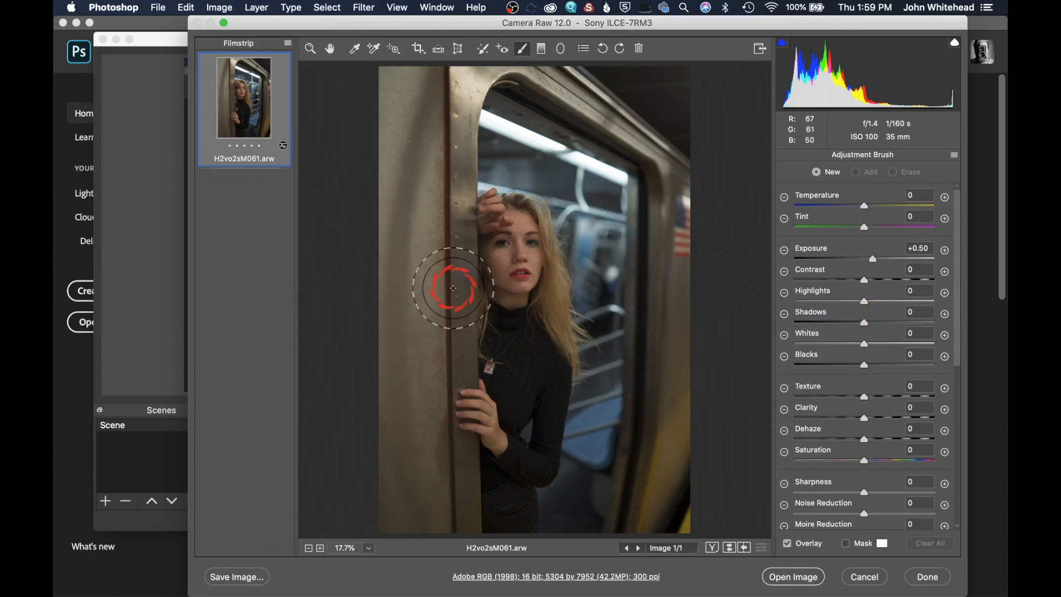
left_click_drag(508, 244, 507, 449)
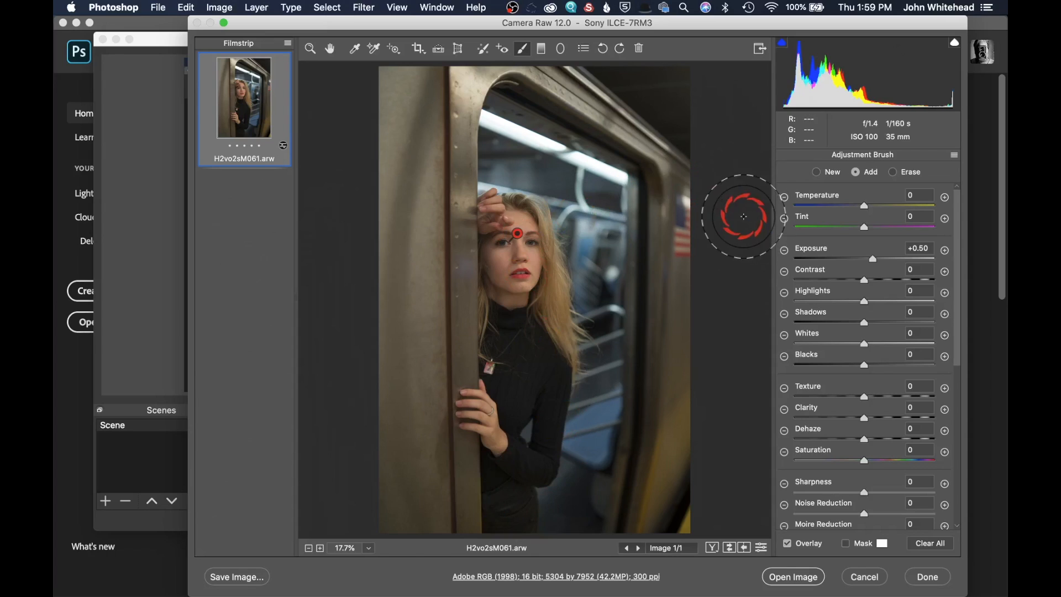
Step: Set the brush adjustment's Exposure to +0.60, Shadows to +14, Highlights to +38 and Temperature to -8
left_click_drag(876, 263, 877, 263)
left_click(866, 346)
left_click_drag(871, 330, 876, 329)
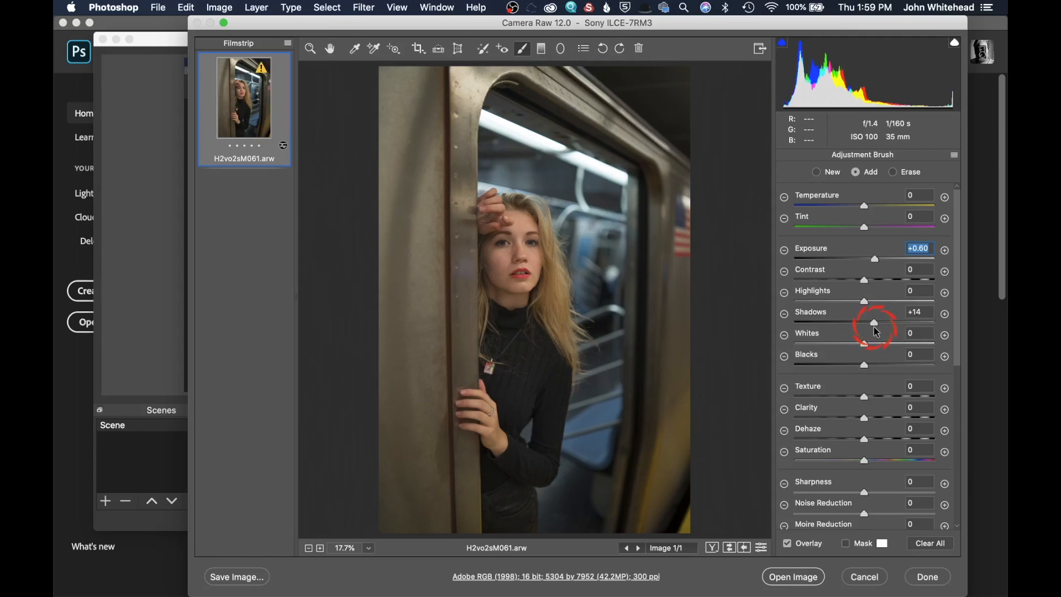
left_click_drag(874, 328, 874, 327)
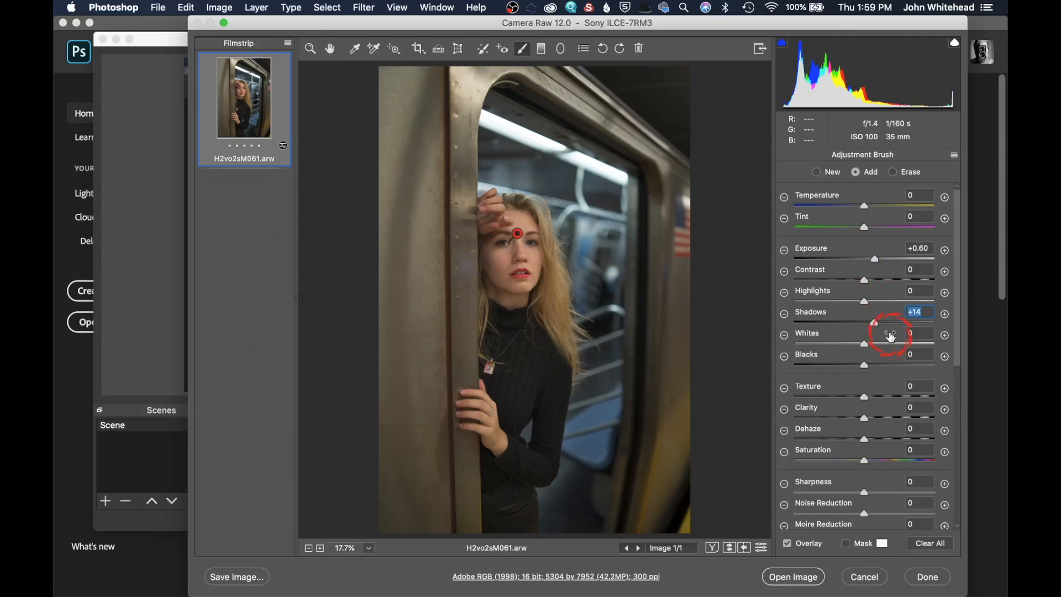
left_click_drag(869, 305, 898, 305)
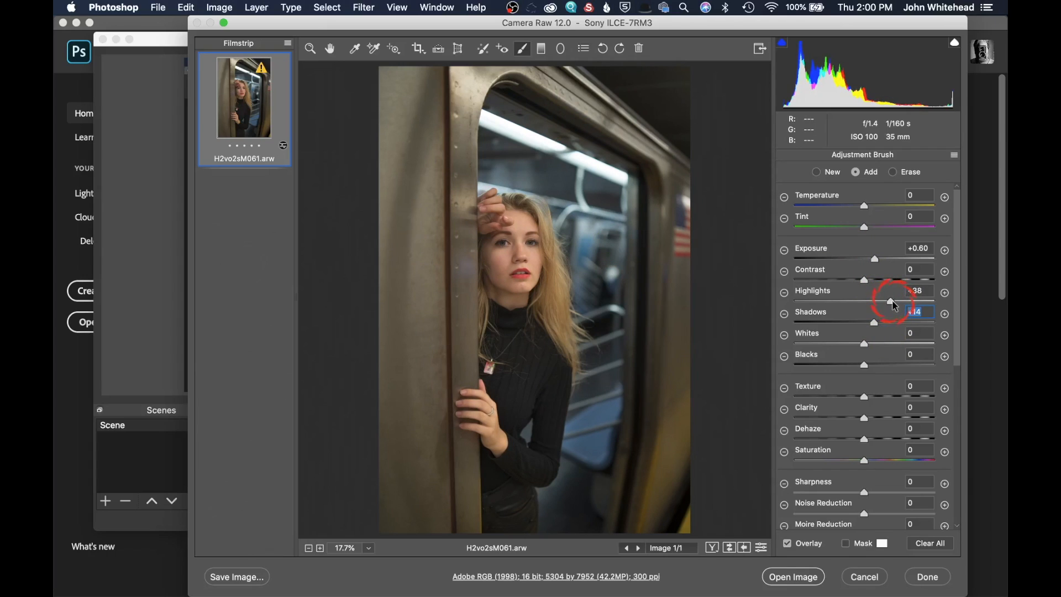
left_click_drag(895, 305, 895, 306)
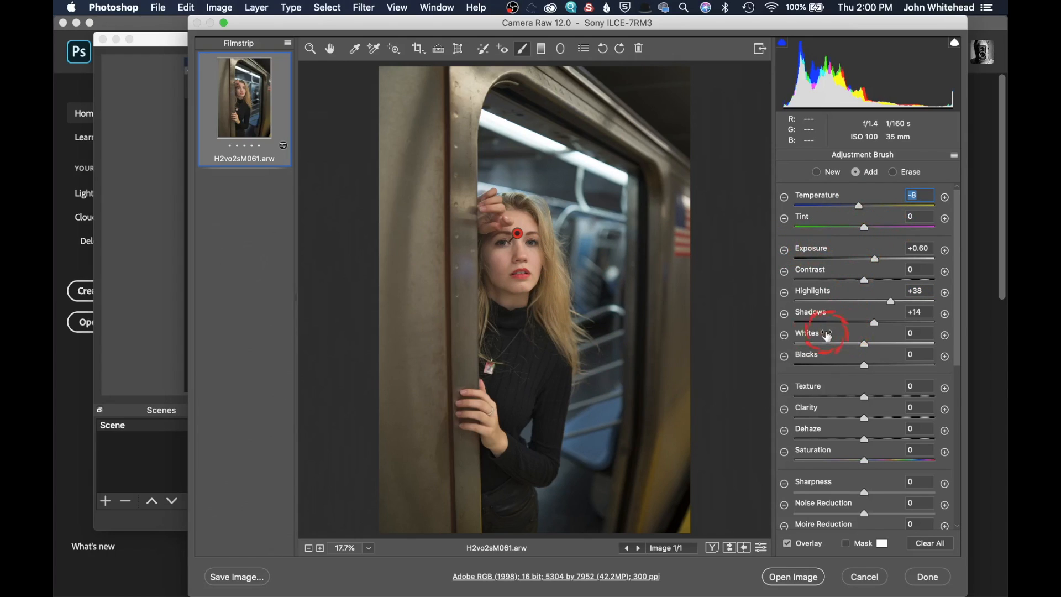
Step: Paint a dab on the pillar, then erase mask overspill along the pillar edge with a size 10, feather 32 eraser
left_click(441, 209)
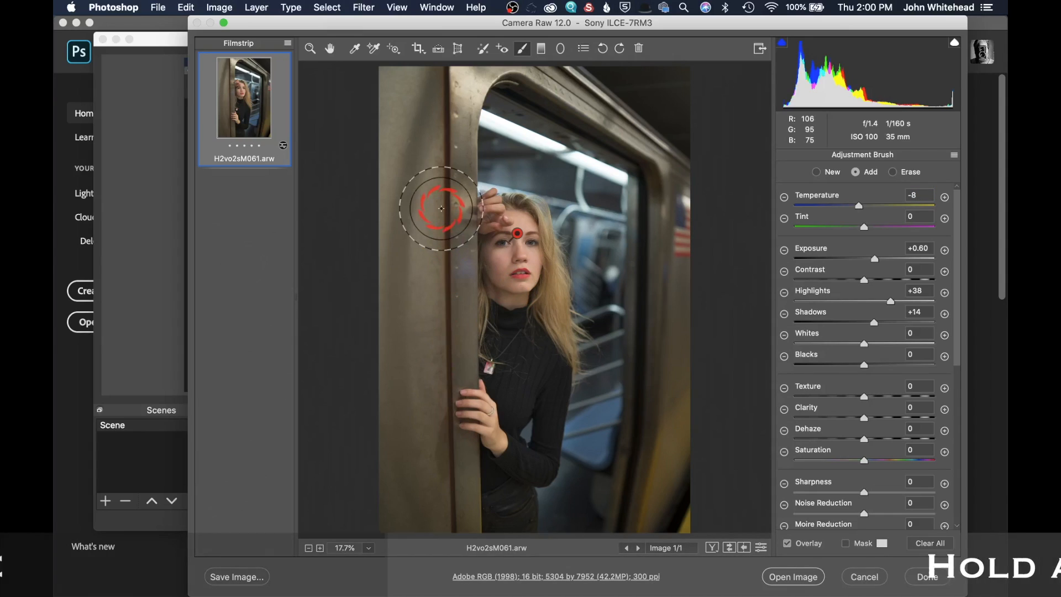
key("alt")
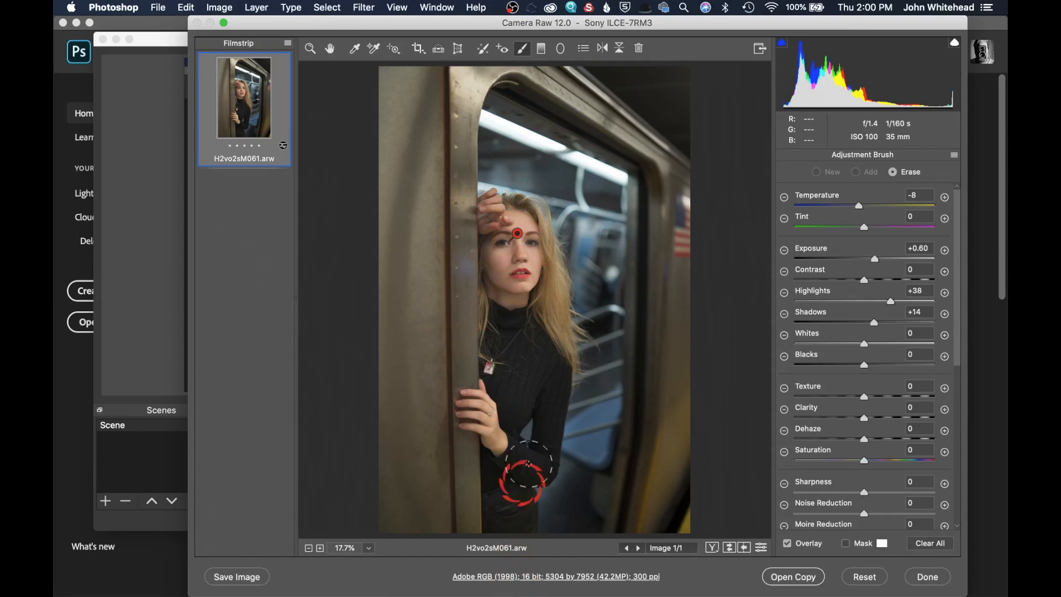
mouse_move(593, 467)
left_mouse_down()
mouse_move(560, 502)
mouse_move(563, 551)
mouse_move(597, 505)
mouse_move(608, 515)
mouse_move(565, 558)
mouse_move(479, 574)
mouse_move(454, 548)
mouse_move(459, 456)
mouse_move(444, 446)
mouse_move(440, 379)
mouse_move(447, 353)
mouse_move(452, 365)
mouse_move(452, 260)
mouse_move(459, 370)
mouse_move(448, 247)
mouse_move(450, 228)
mouse_move(458, 271)
mouse_move(464, 44)
left_mouse_up()
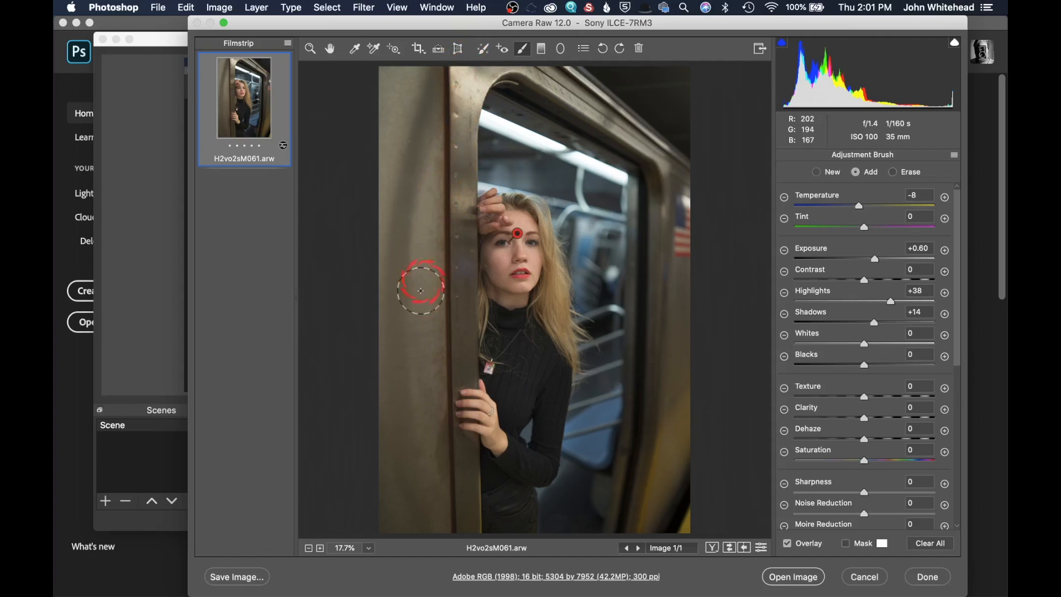
scroll(916, 379, "down", 5)
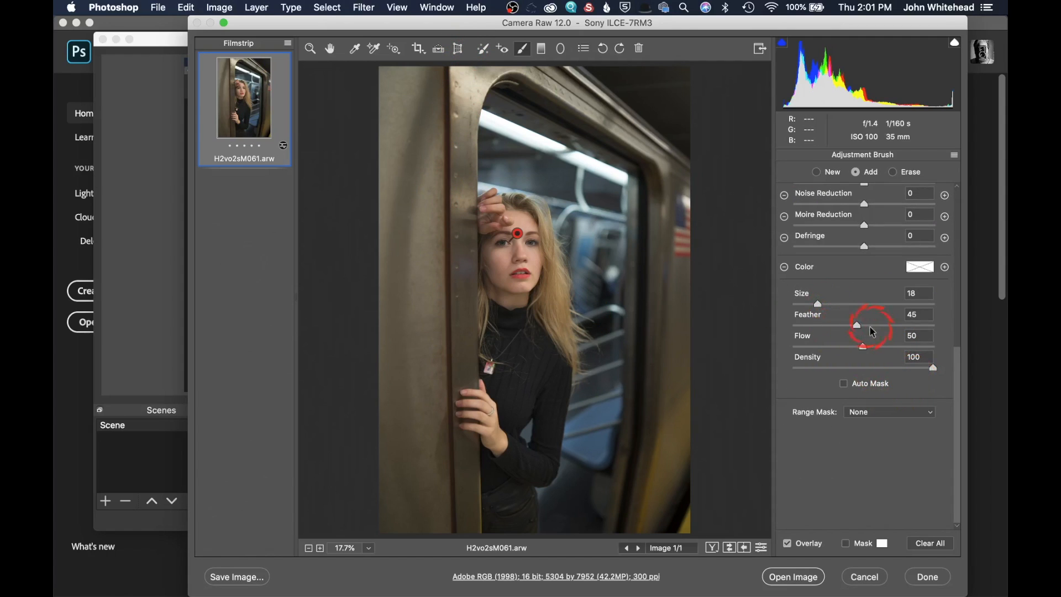
key("alt")
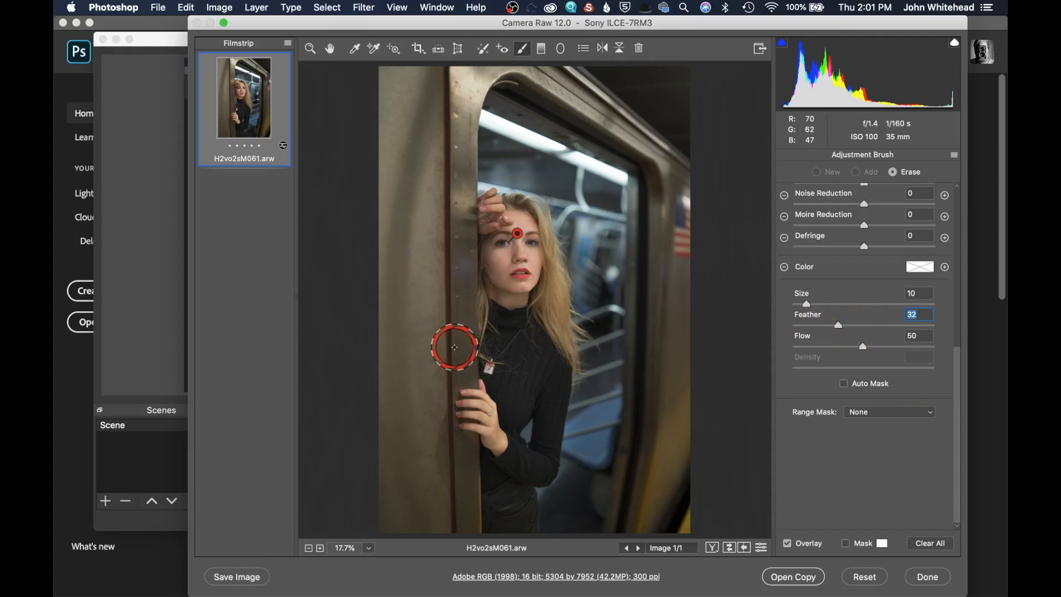
mouse_move(454, 348)
left_mouse_down()
mouse_move(458, 288)
mouse_move(457, 376)
mouse_move(432, 467)
mouse_move(461, 453)
mouse_move(457, 557)
mouse_move(464, 514)
left_mouse_up()
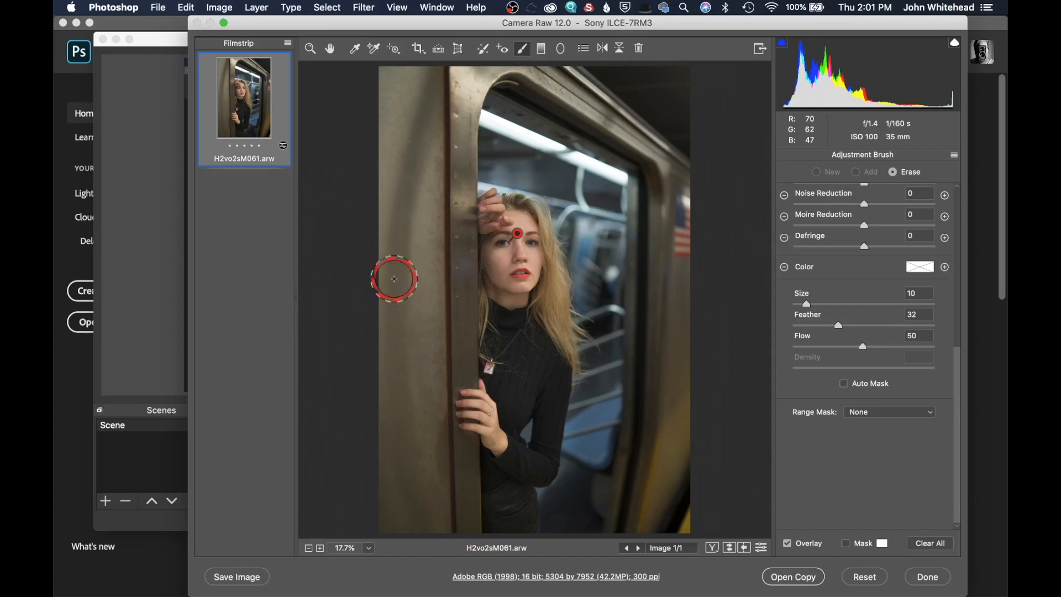
mouse_move(454, 202)
left_mouse_down()
mouse_move(450, 110)
mouse_move(465, 132)
left_mouse_up()
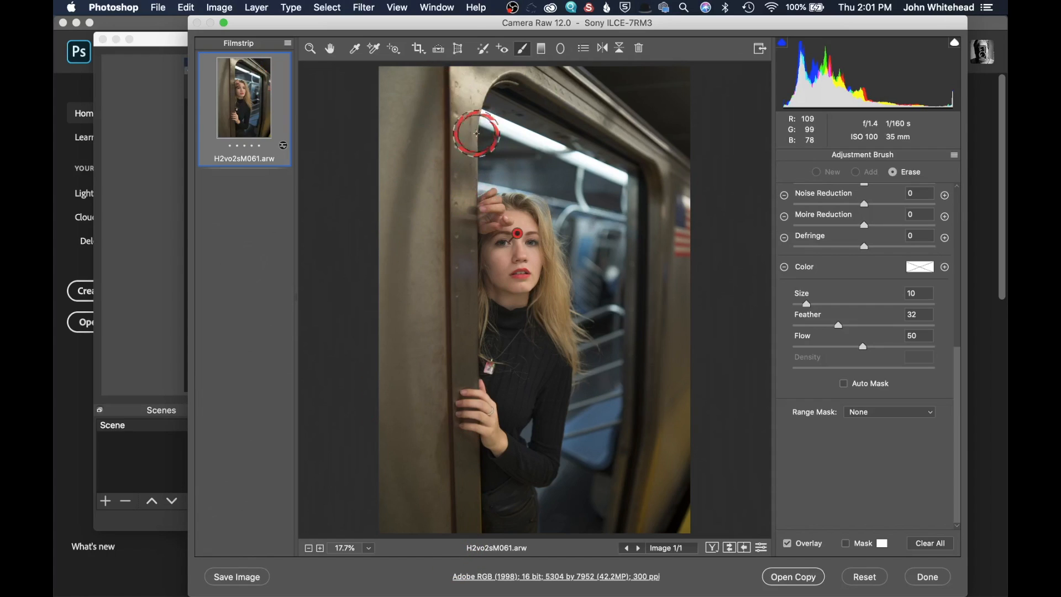
mouse_move(556, 200)
left_mouse_down()
mouse_move(587, 243)
mouse_move(597, 354)
mouse_move(579, 468)
mouse_move(571, 498)
mouse_move(559, 498)
mouse_move(577, 492)
left_mouse_up()
Step: Shrink the eraser to size 6 and erase mask overspill around the model's lower coat
key("bracketleft")
key("bracketleft")
key("bracketleft")
key("bracketleft")
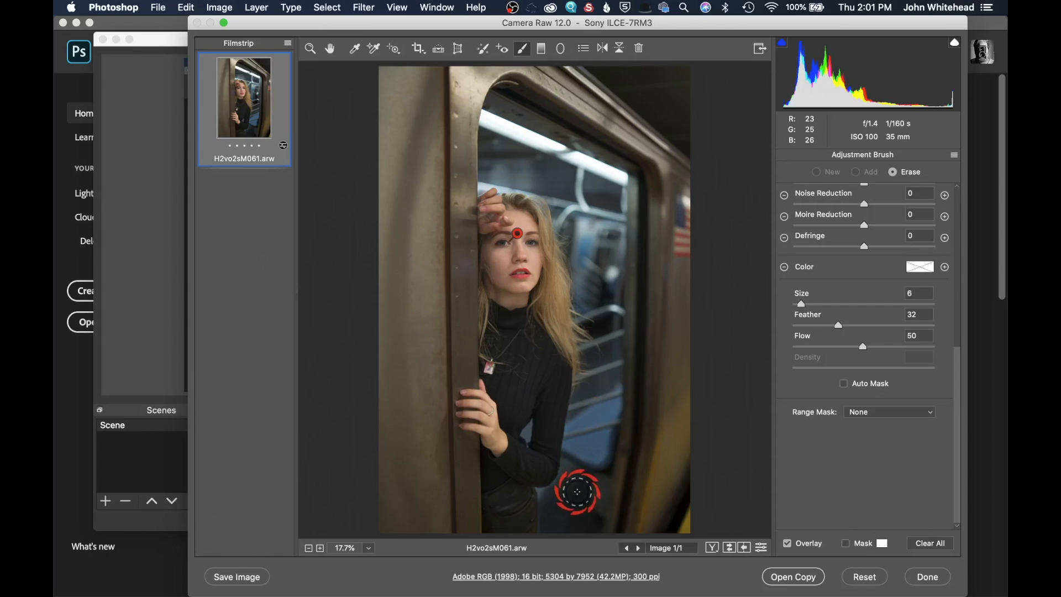
mouse_move(545, 494)
left_mouse_down()
mouse_move(546, 537)
mouse_move(550, 490)
mouse_move(586, 433)
mouse_move(807, 381)
left_mouse_up()
key("alt")
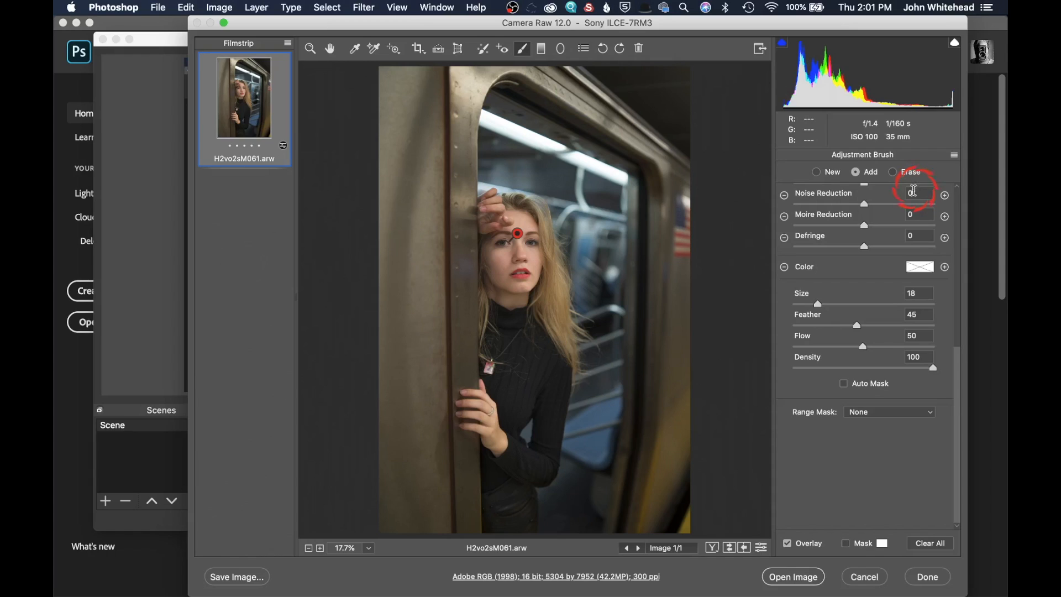
Step: Start a new brush adjustment with Highlights -25, reduce its size, and paint along the bright top of the door frame
left_click_drag(958, 375, 945, 121)
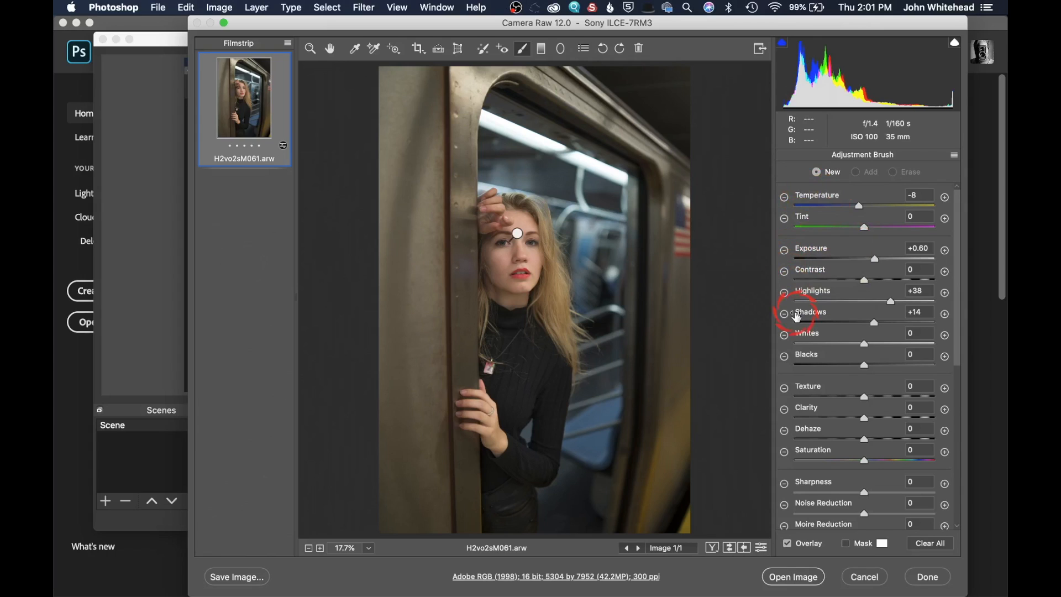
left_click(785, 293)
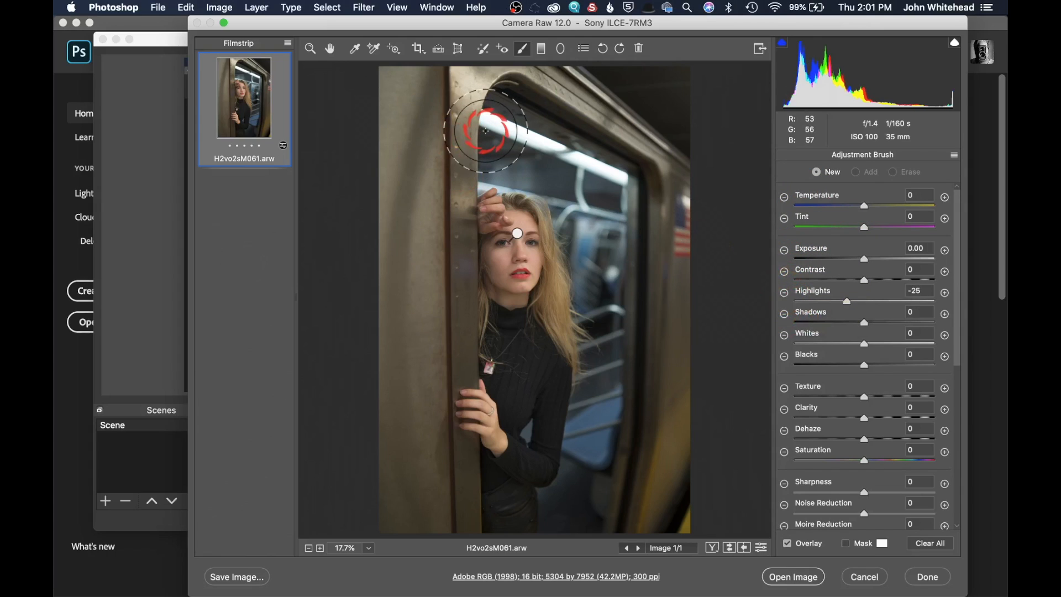
key("[")
key("[")
key("[")
key("[")
key("[")
key("[")
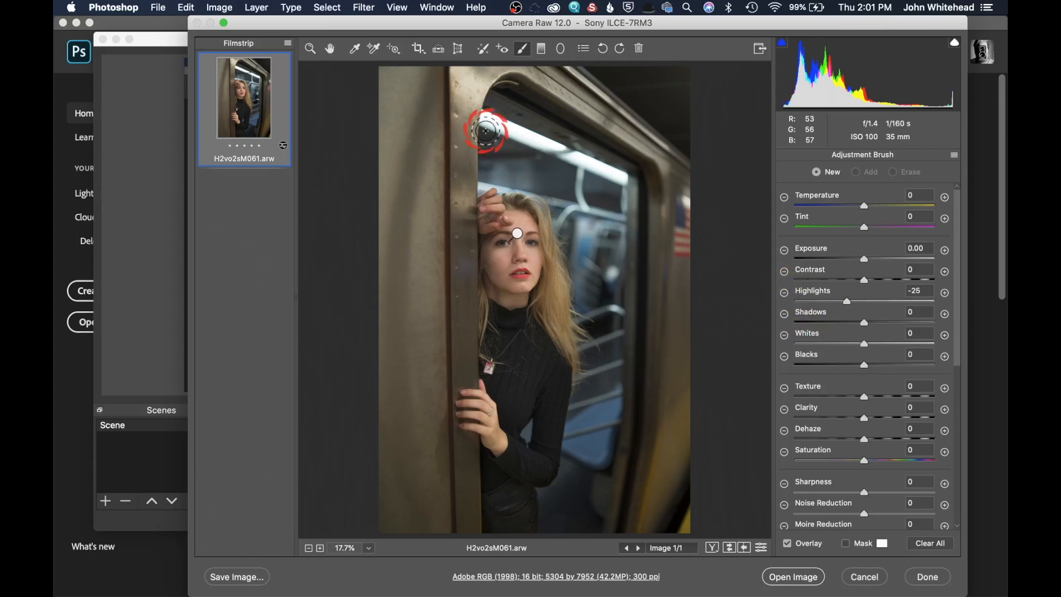
mouse_move(487, 130)
left_mouse_down()
mouse_move(497, 125)
mouse_move(474, 107)
mouse_move(636, 185)
left_mouse_up()
Step: Set this brush's Exposure to -0.70 and leave the Adjustment Brush
left_click_drag(864, 264, 854, 264)
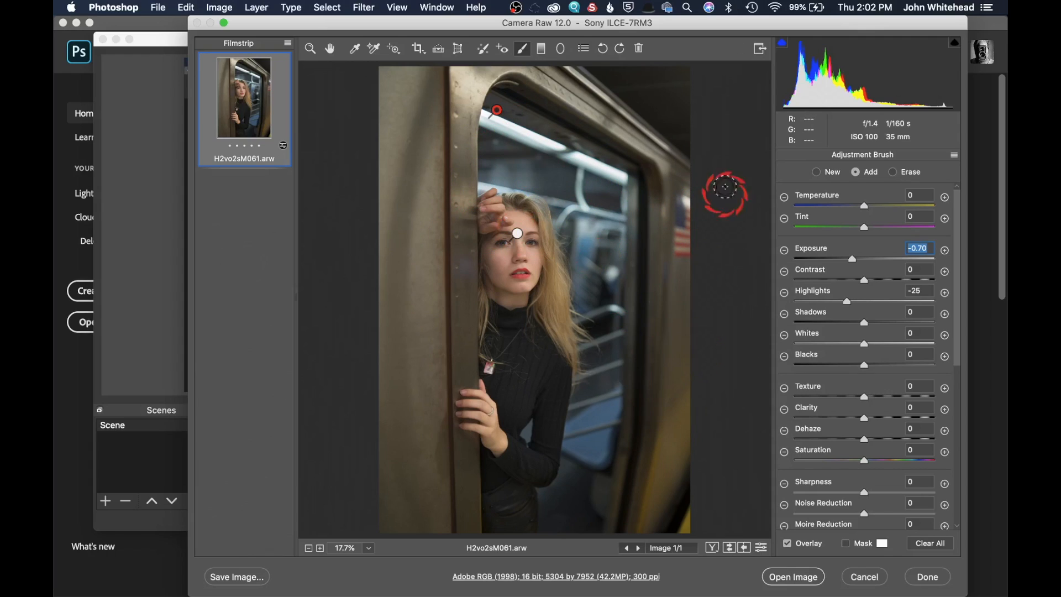
left_click(309, 49)
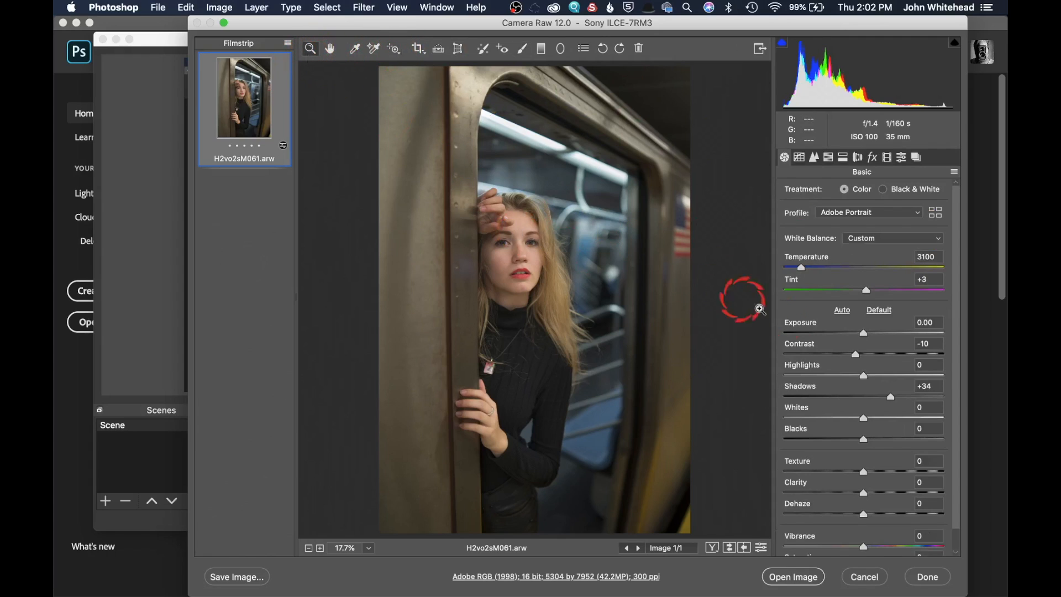
Step: Open the HSL Adjustments panel and switch to its Saturation tab
scroll(878, 297, "down", 1)
scroll(878, 297, "down", 1)
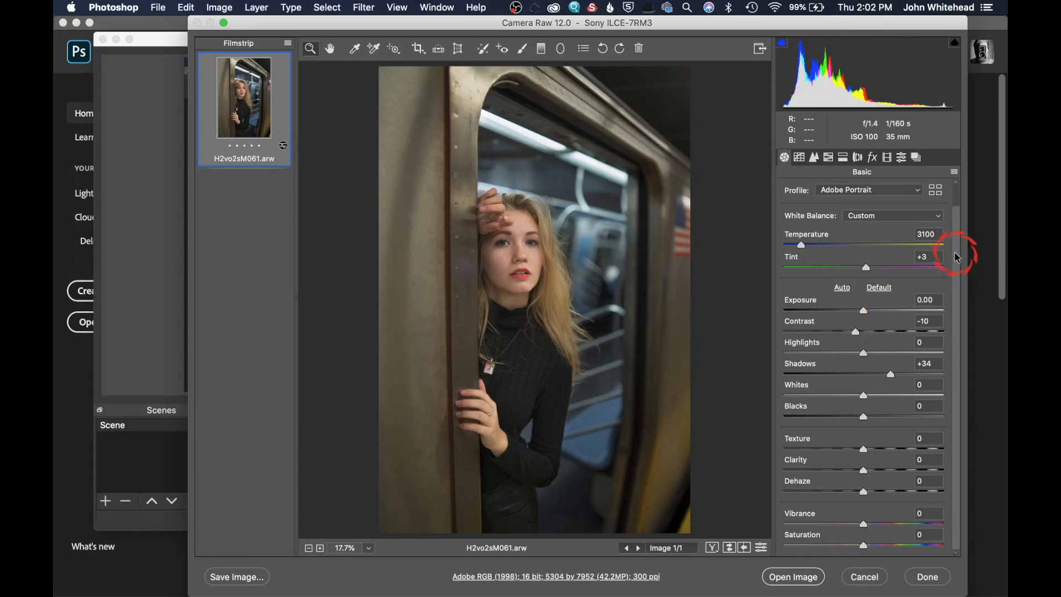
left_click(829, 158)
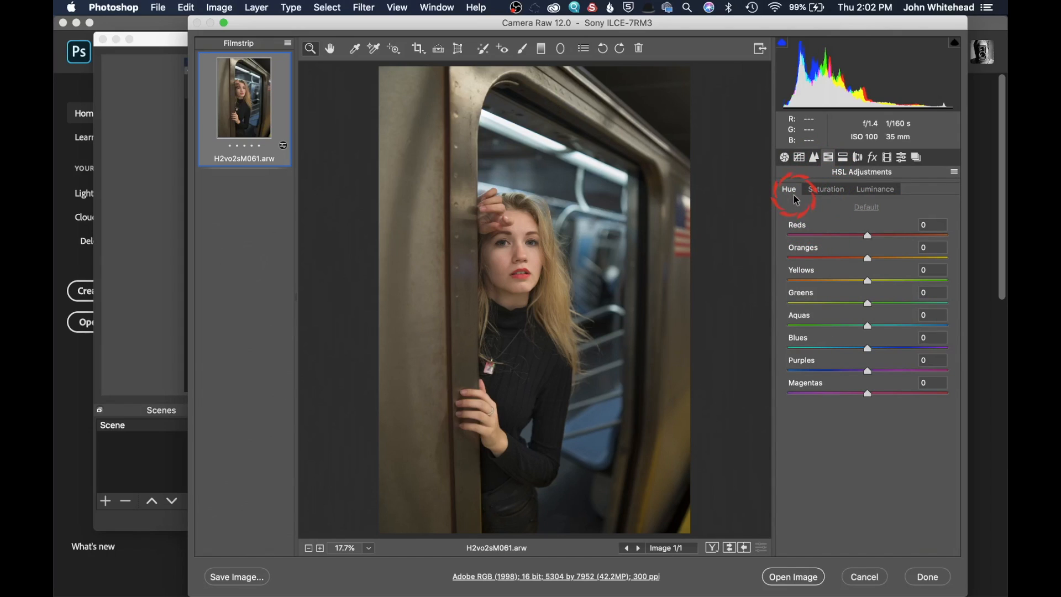
left_click(817, 194)
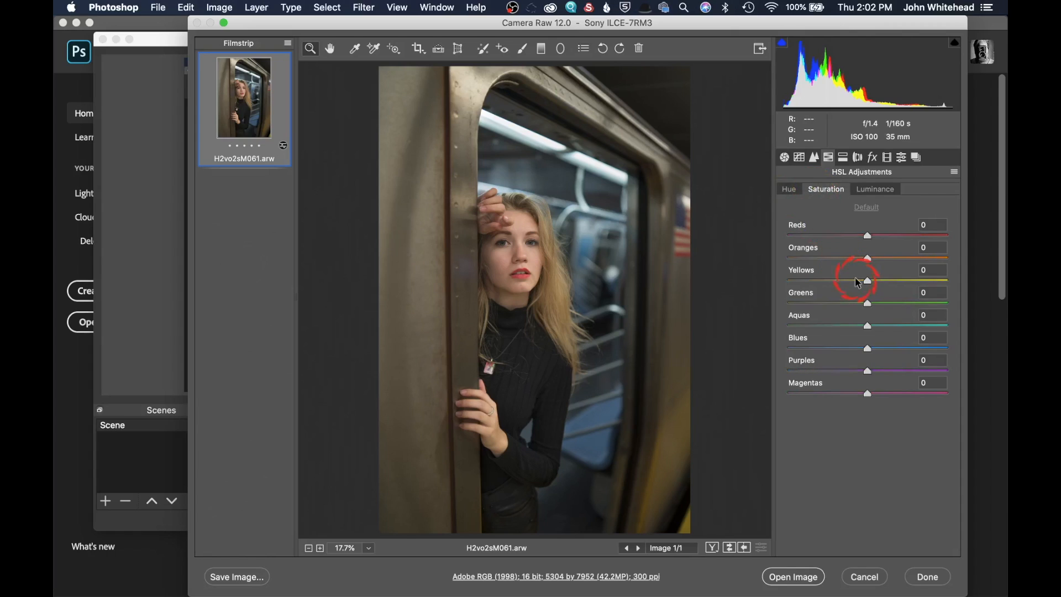
Step: Set HSL saturation of Oranges to -15 and Yellows to -10, then hue of Reds to +3 and Oranges to +4
left_click_drag(858, 264, 857, 271)
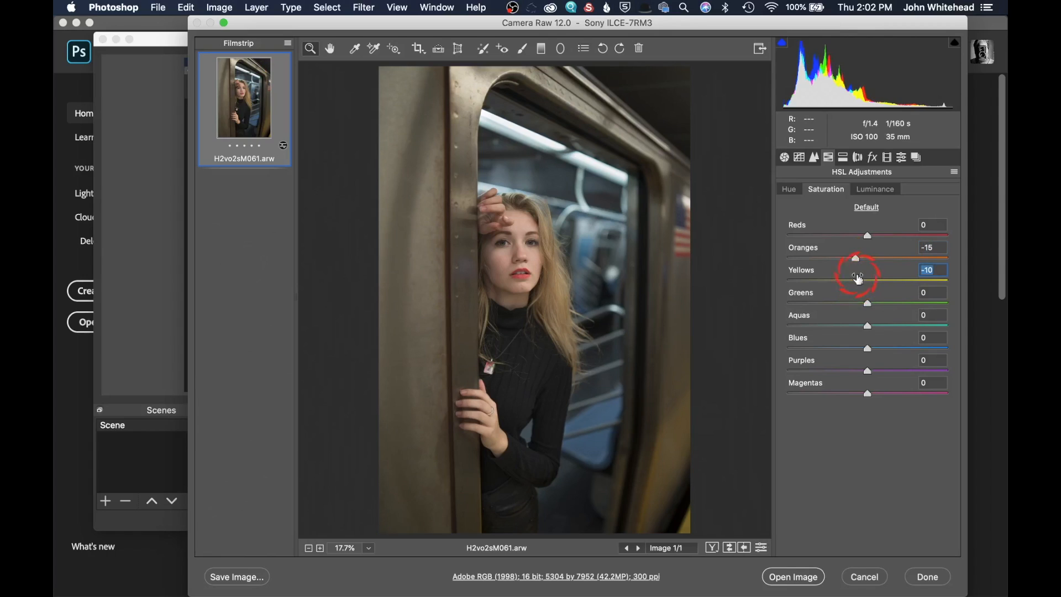
left_click(787, 191)
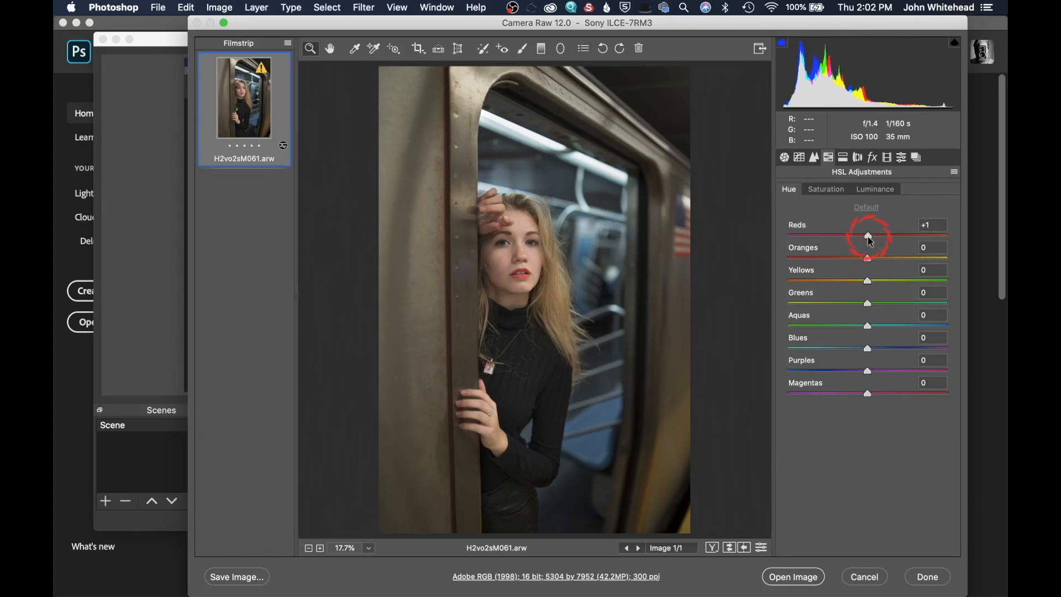
left_click_drag(869, 259, 868, 260)
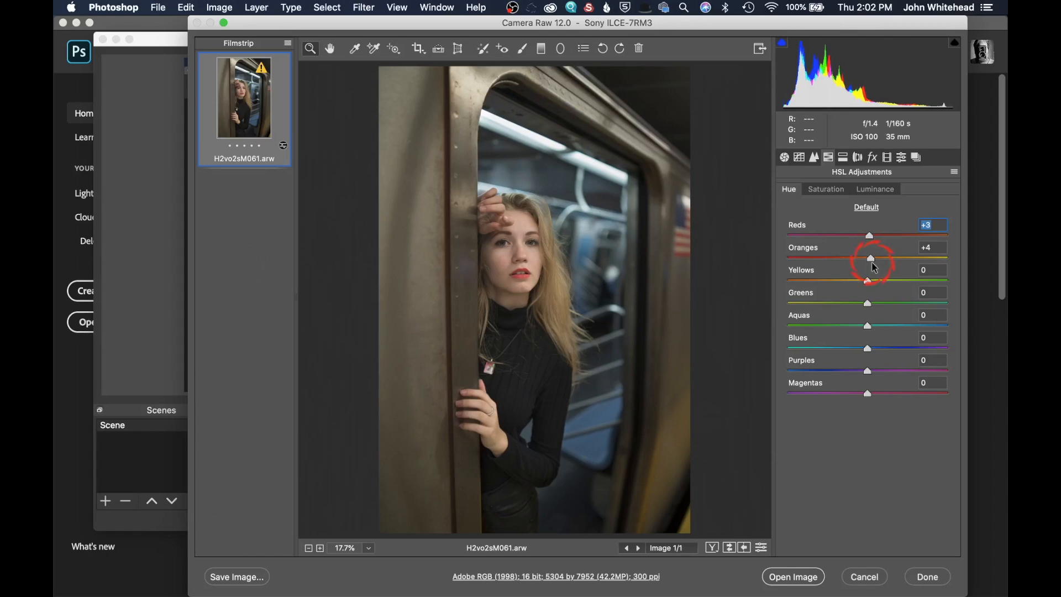
key("Tab")
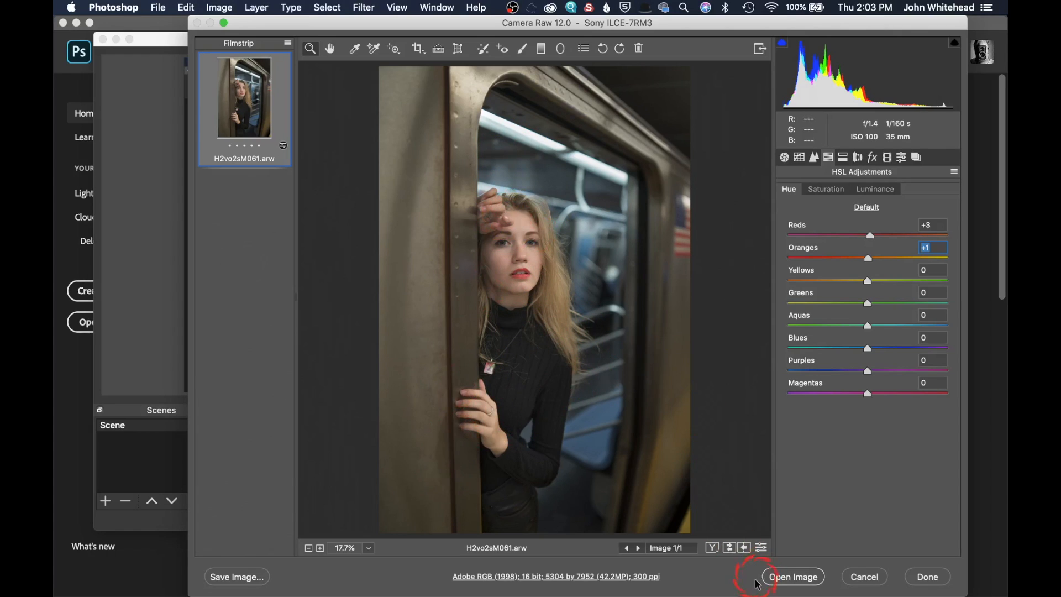
Step: Open the image in Photoshop and bring up the Properties and Adjustments panels
left_click(801, 580)
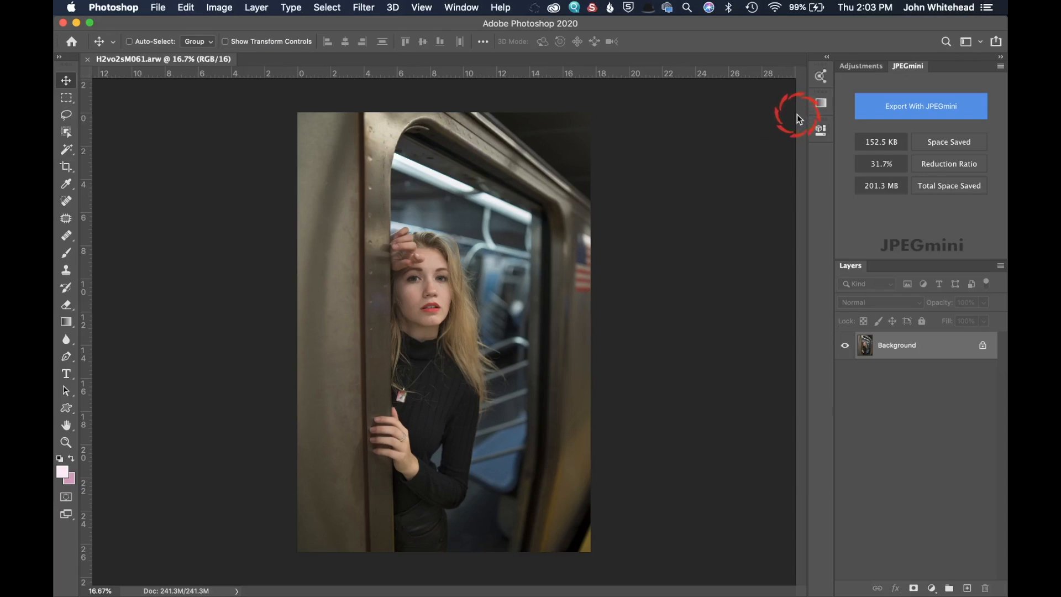
left_click(822, 132)
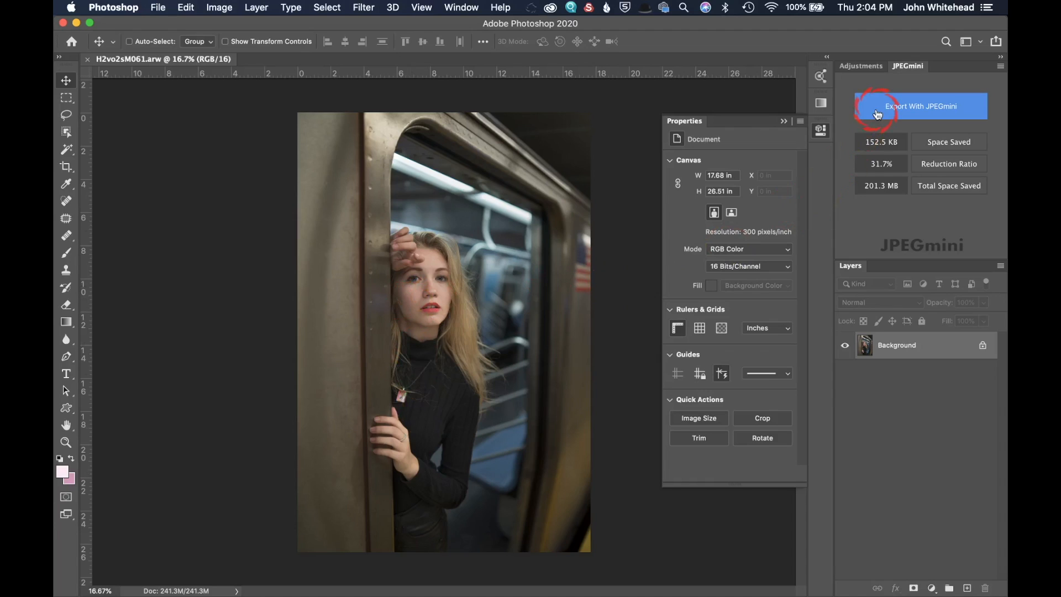
left_click(863, 68)
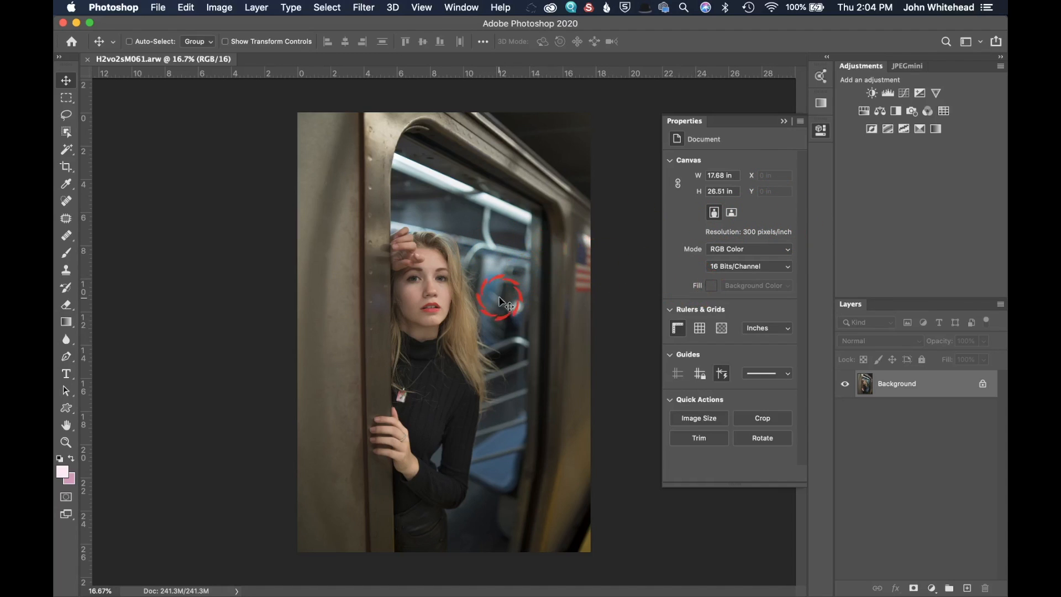
Step: Select the Lasso tool with a 44 px feather and draw a selection around the model
left_click(67, 116)
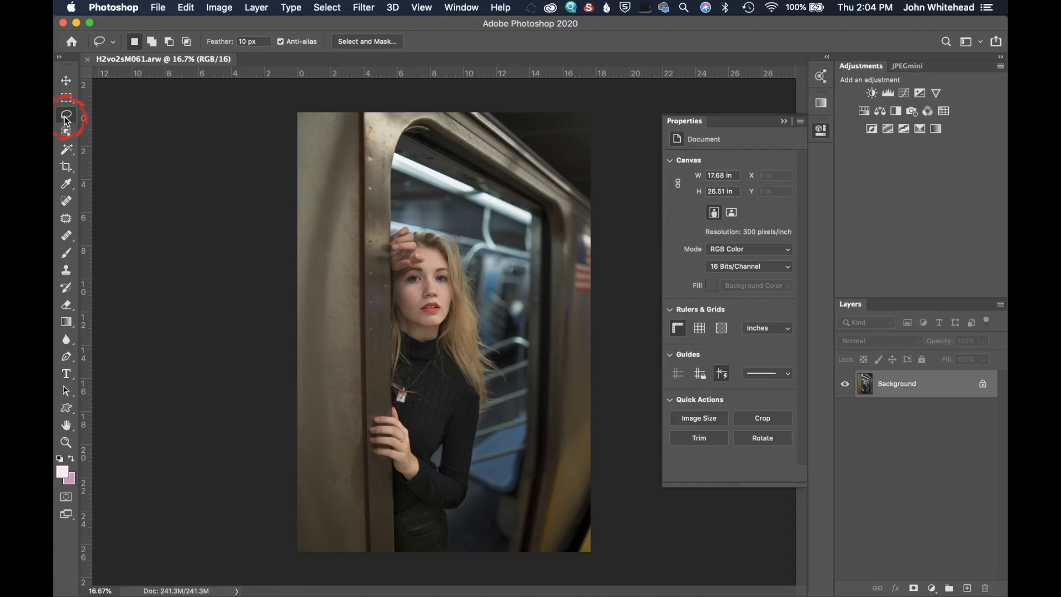
left_click_drag(248, 40, 221, 40)
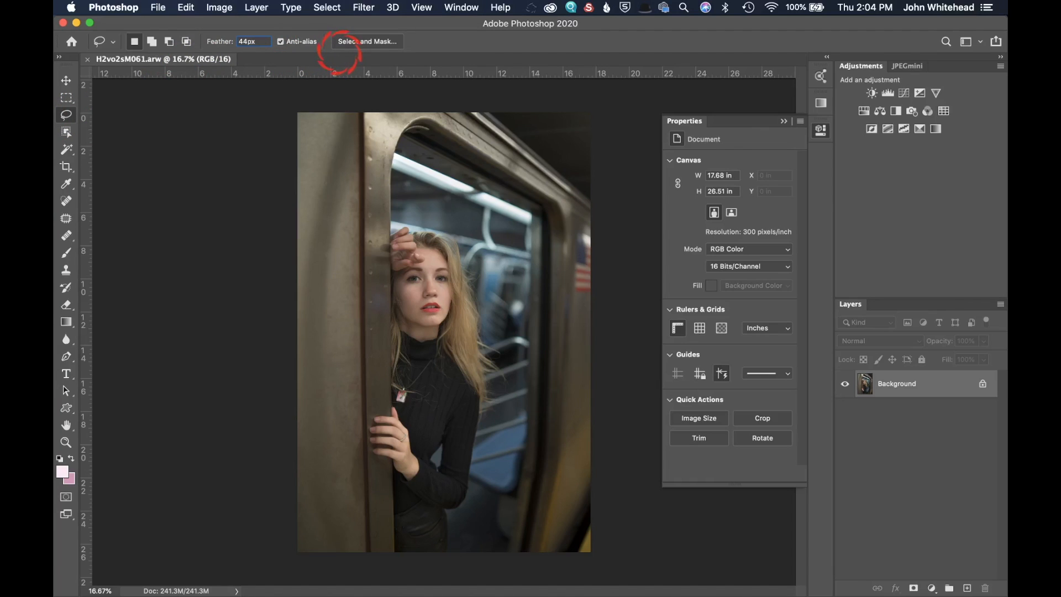
mouse_move(419, 230)
left_mouse_down()
mouse_move(388, 270)
mouse_move(399, 337)
mouse_move(392, 415)
mouse_move(372, 430)
mouse_move(390, 453)
mouse_move(397, 544)
mouse_move(410, 564)
mouse_move(434, 566)
mouse_move(444, 501)
mouse_move(478, 426)
mouse_move(481, 324)
mouse_move(469, 275)
mouse_move(410, 226)
left_mouse_up()
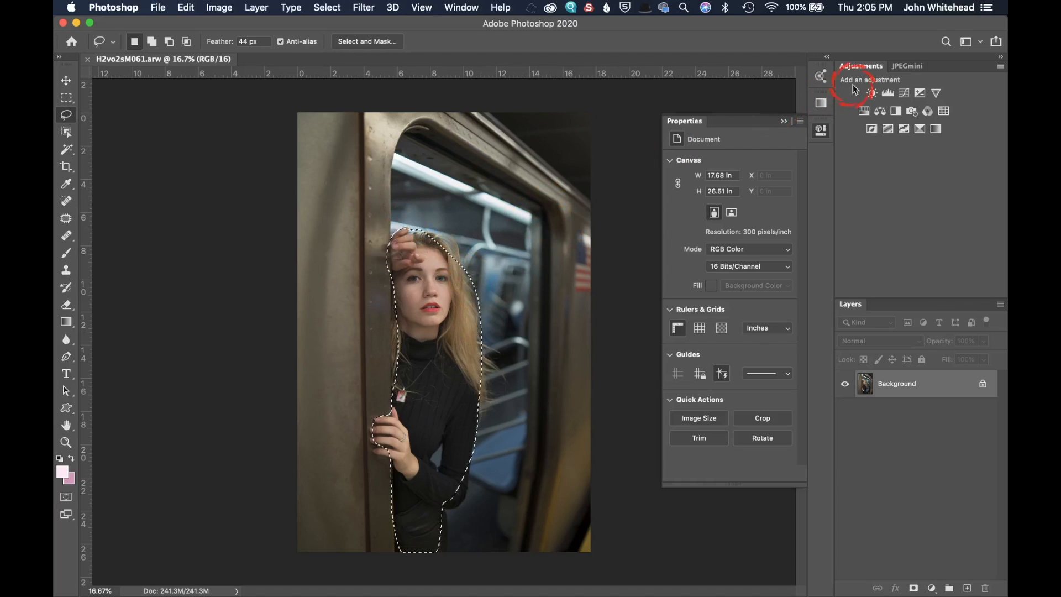
Step: Add a Curves adjustment layer on the selection, moving the white point to input 237 and lifting midtones to 116/130
left_click(905, 93)
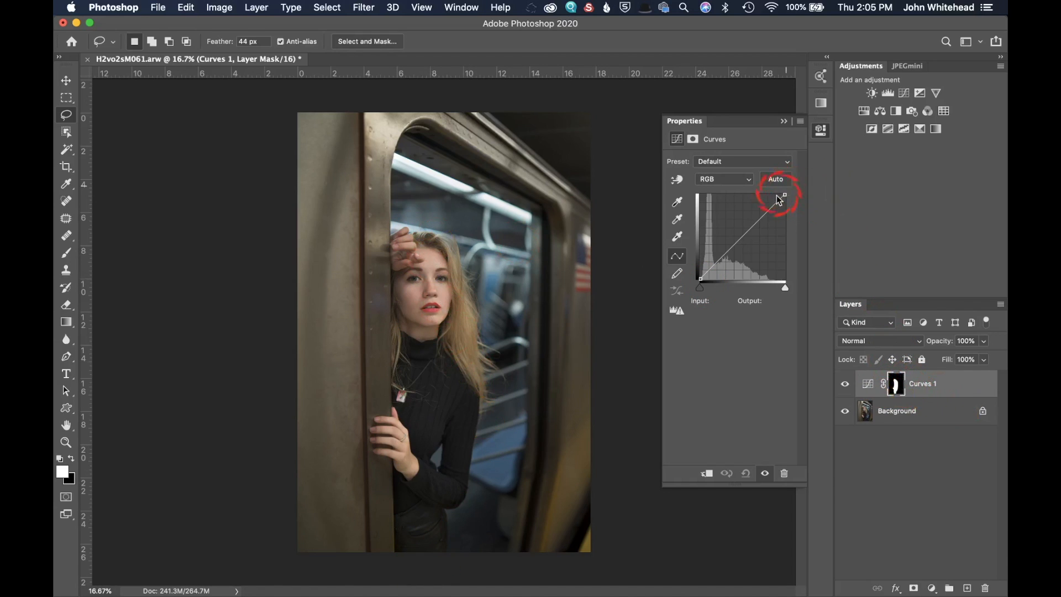
left_click_drag(785, 194, 779, 194)
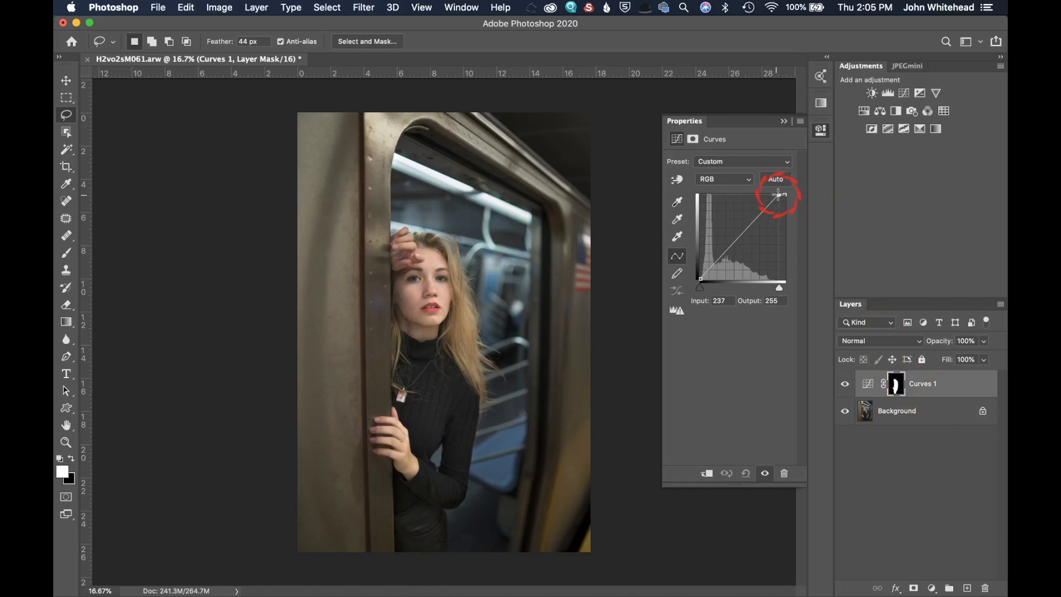
left_click(739, 236)
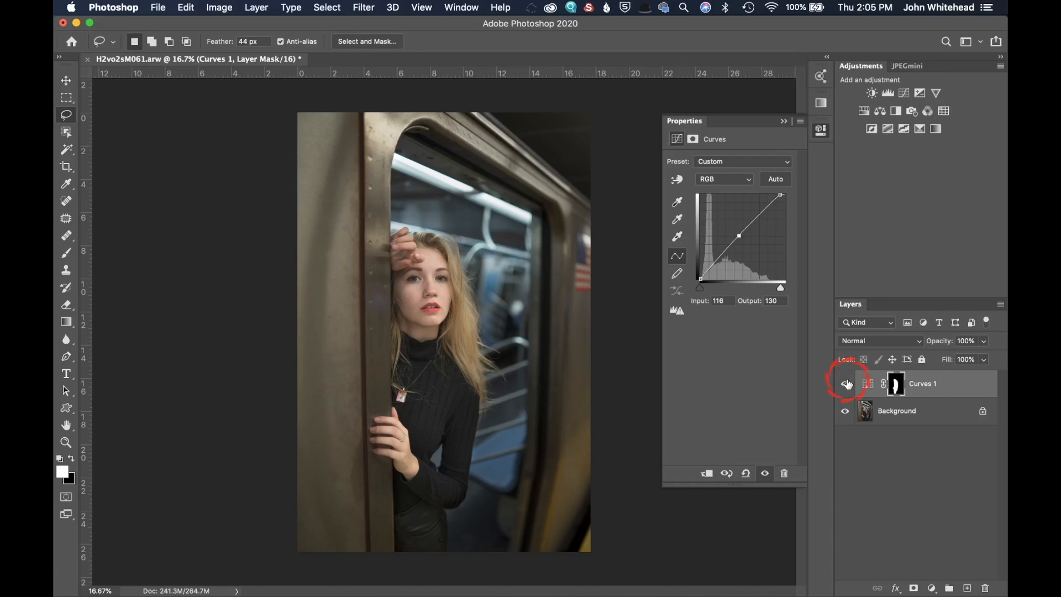
Step: Hide Curves 1 and add a second Curves layer, applying Auto and raising the midtones to 114/135
left_click(846, 385)
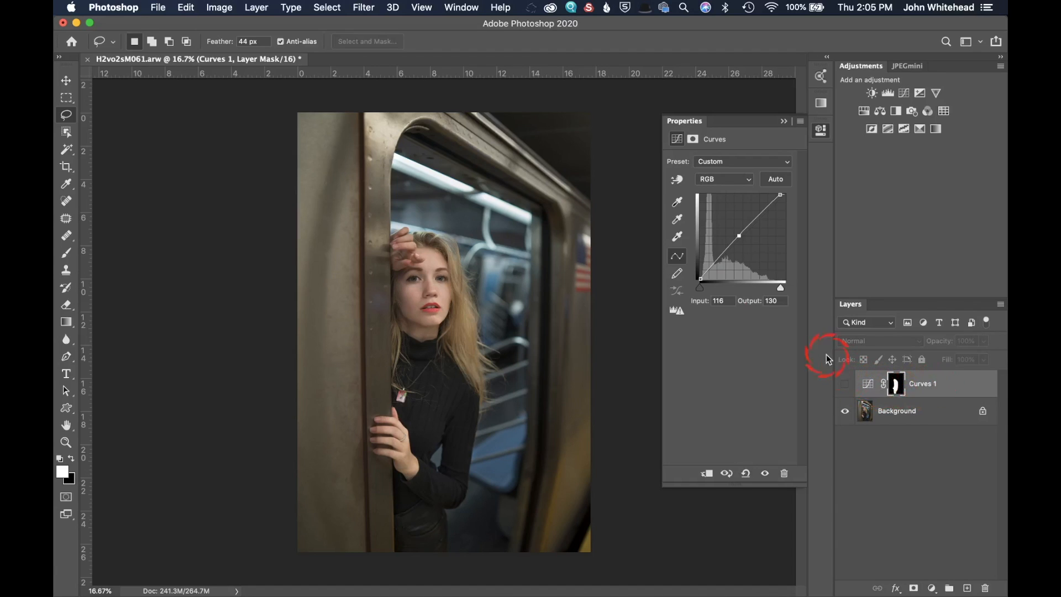
left_click(904, 93)
left_click(776, 180)
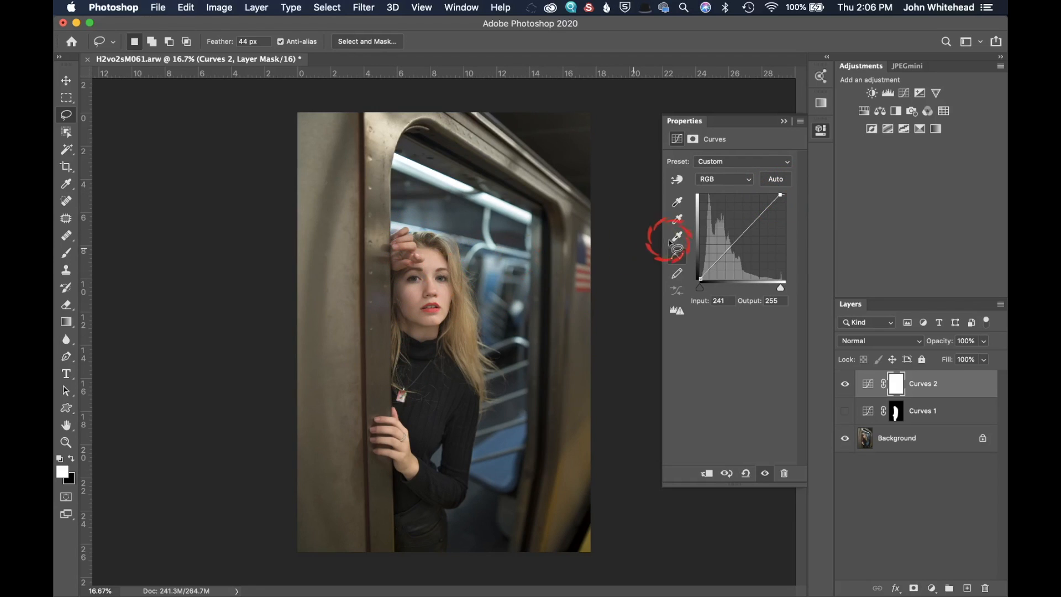
left_click_drag(739, 241, 739, 233)
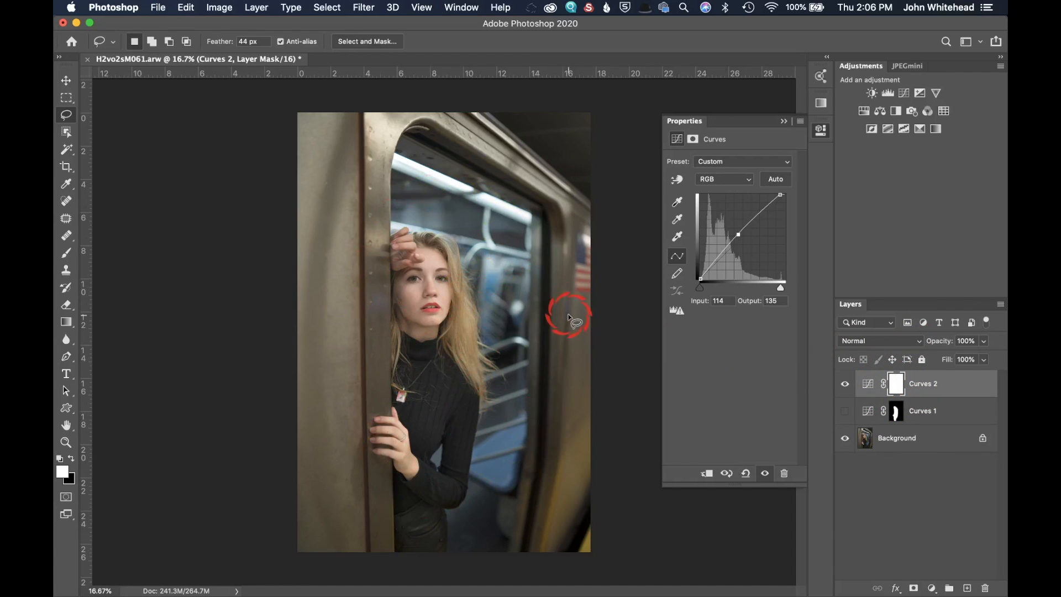
Step: Pick the Brush in black, enlarge it to about 1608 px, and paint the model out of the Curves 2 mask
left_click(72, 459)
left_click(66, 253)
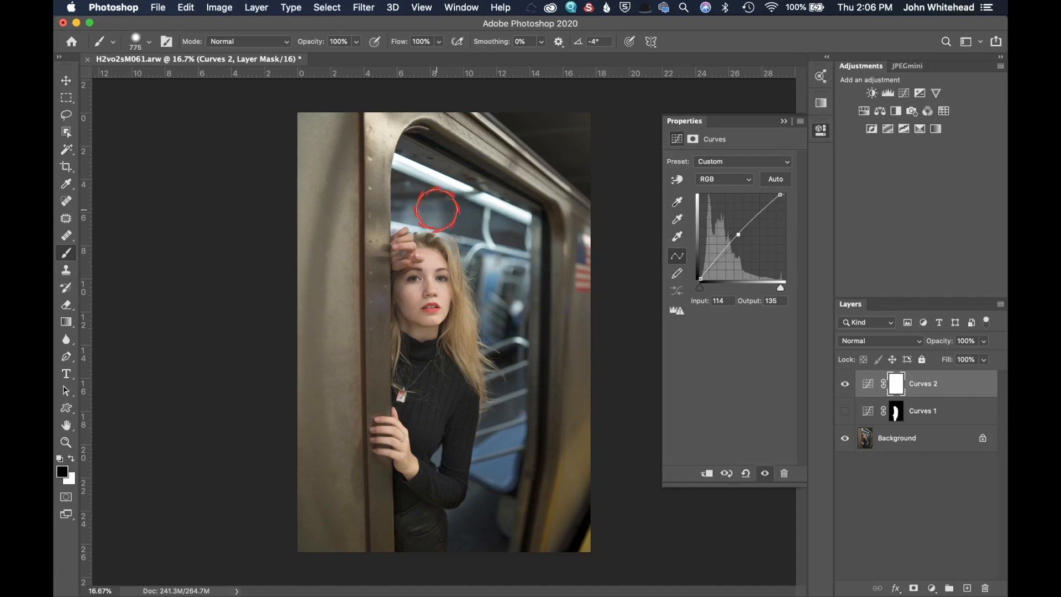
left_click_drag(449, 173, 490, 180)
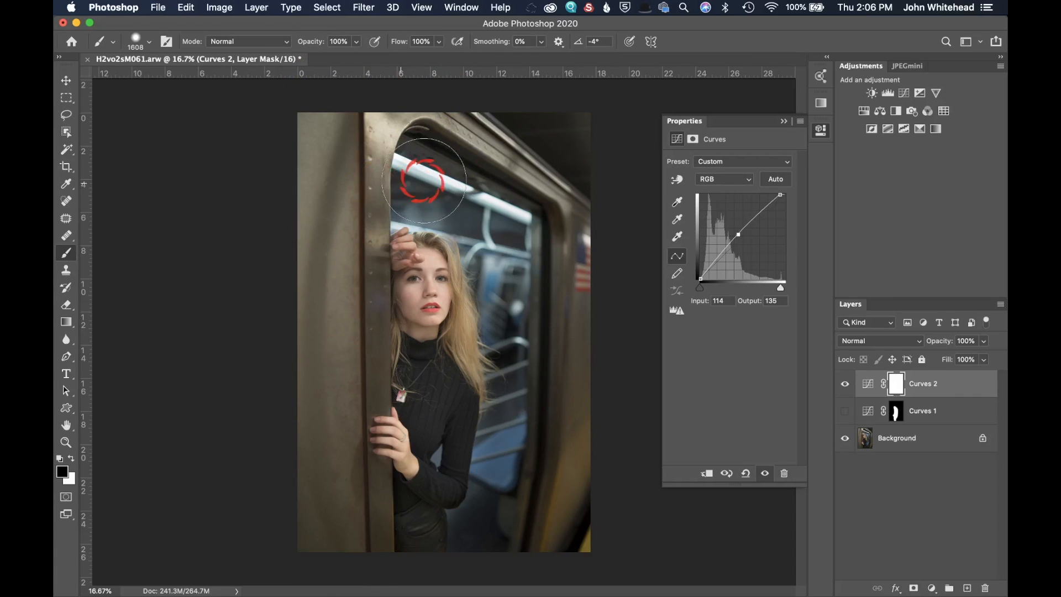
mouse_move(508, 292)
left_mouse_down()
mouse_move(529, 519)
mouse_move(577, 527)
left_mouse_up()
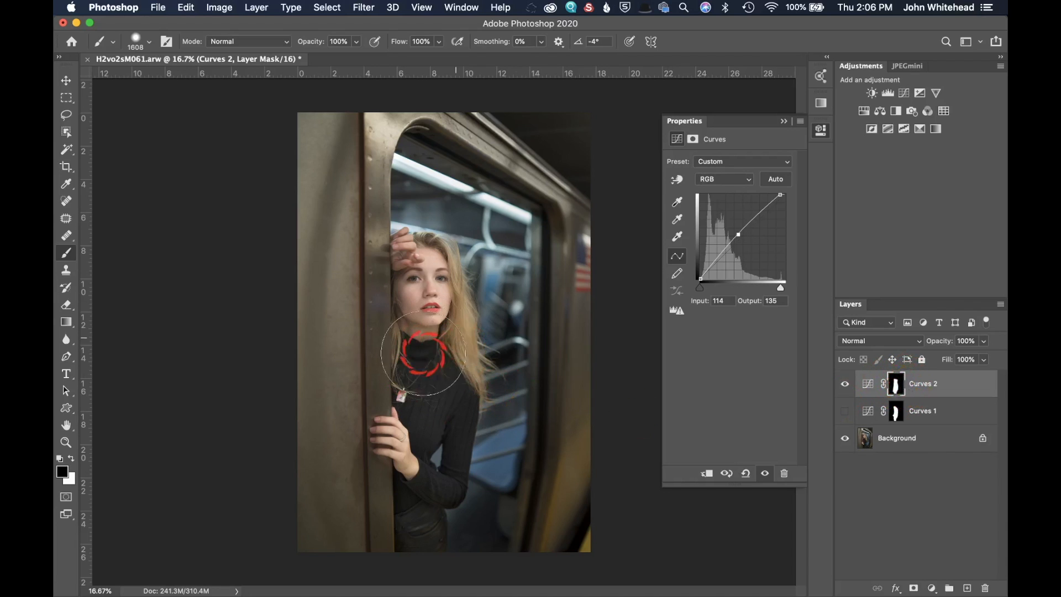
Step: Toggle Curves 2 off and on, then fill its mask with white and invert it to black
left_click(844, 384)
left_click(845, 384)
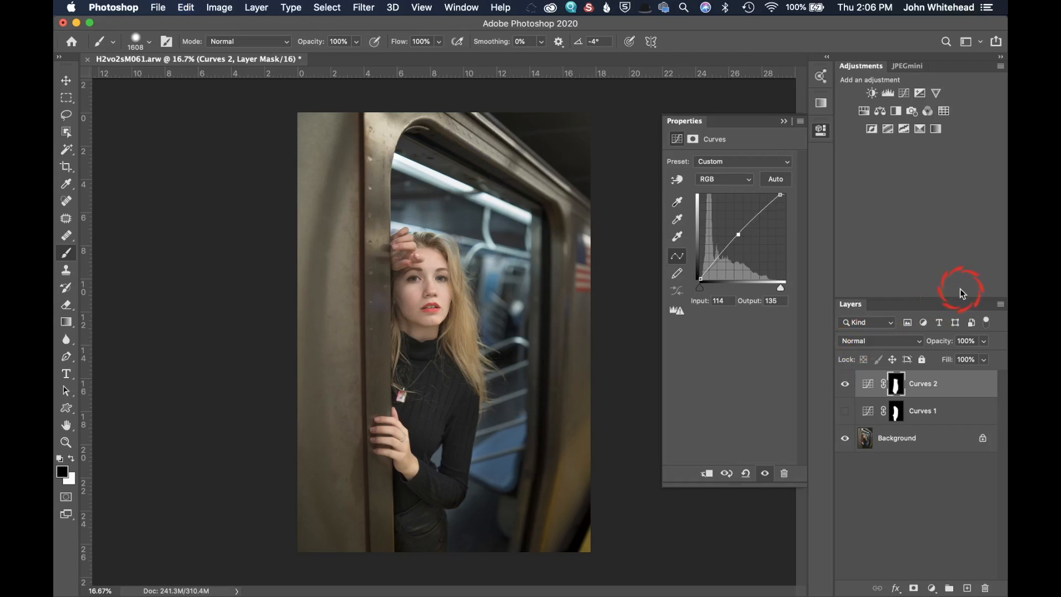
key("super+BackSpace")
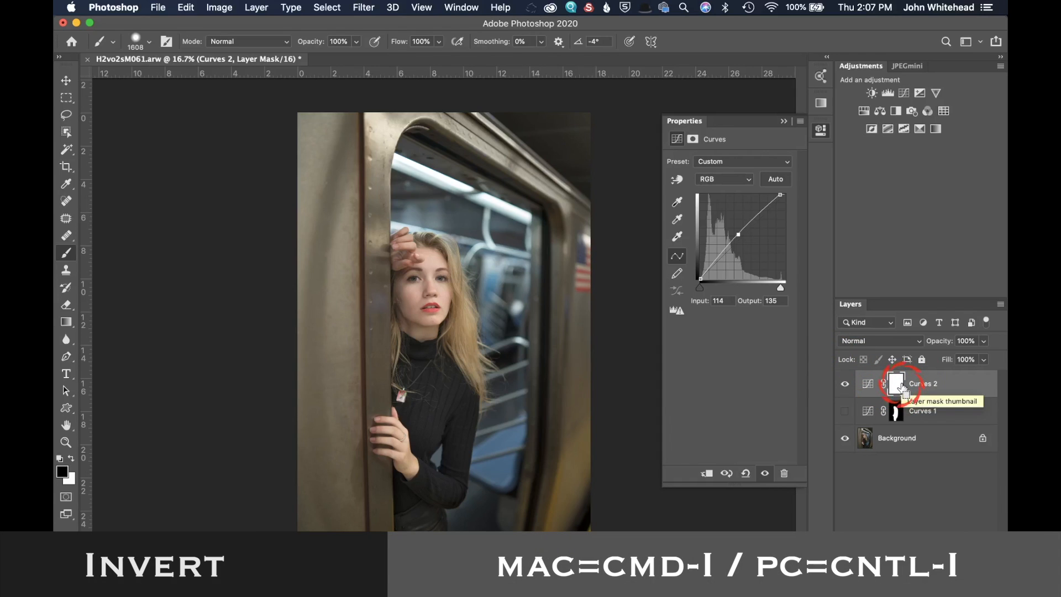
key("super+i")
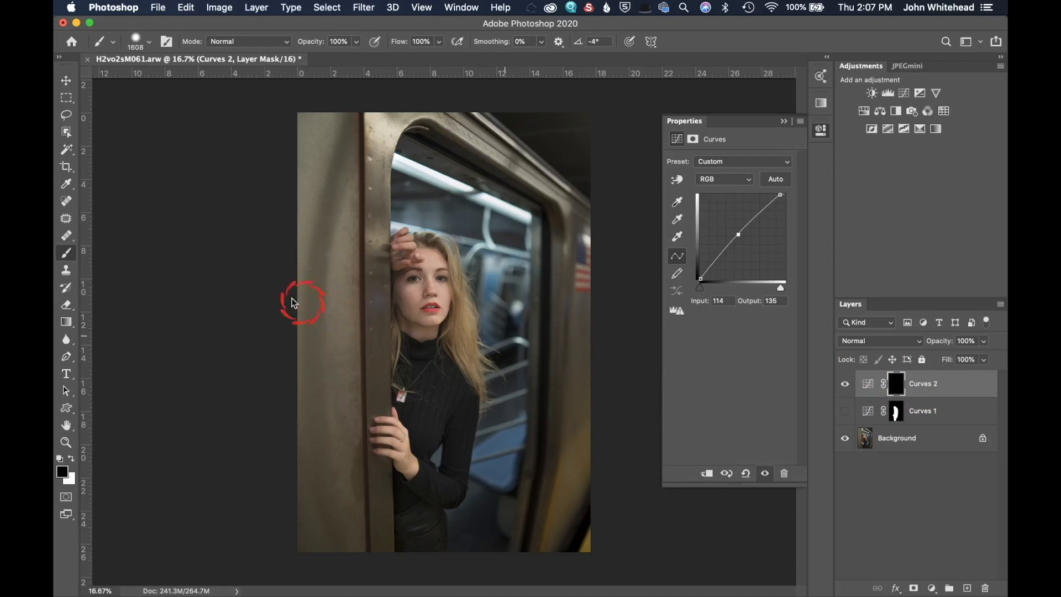
Step: Switch to white, shrink the brush to 1400 px, and paint the Curves 2 effect down over the model
left_click(71, 457)
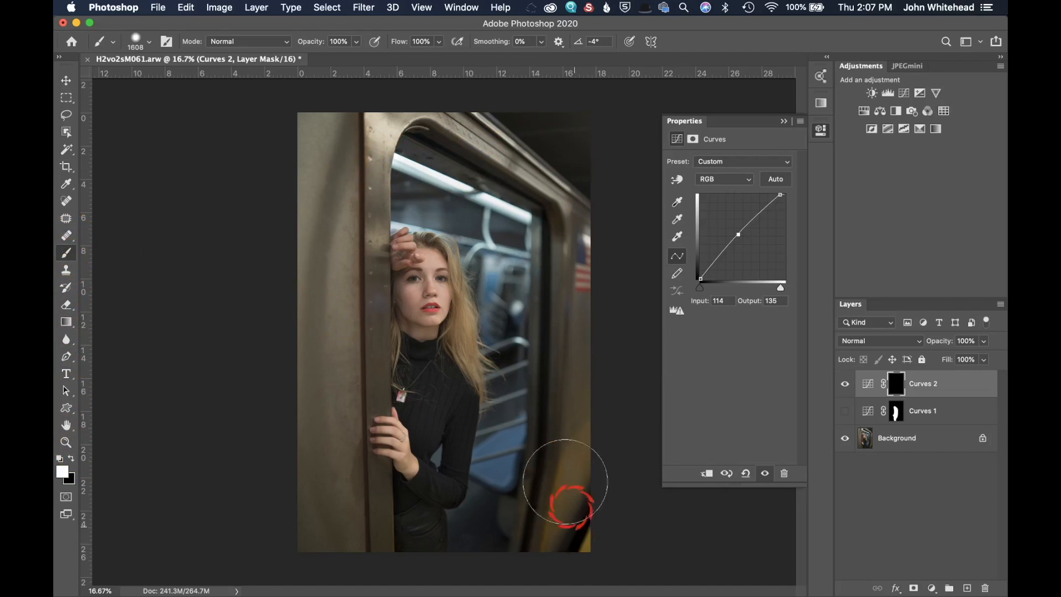
key("bracketleft")
key("bracketleft")
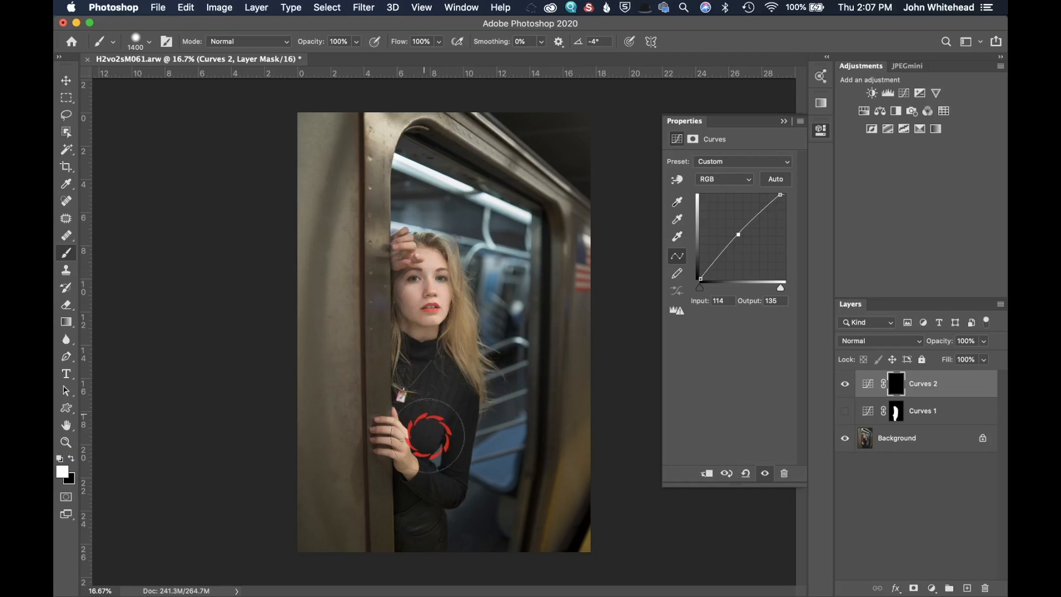
left_click_drag(427, 264, 426, 542)
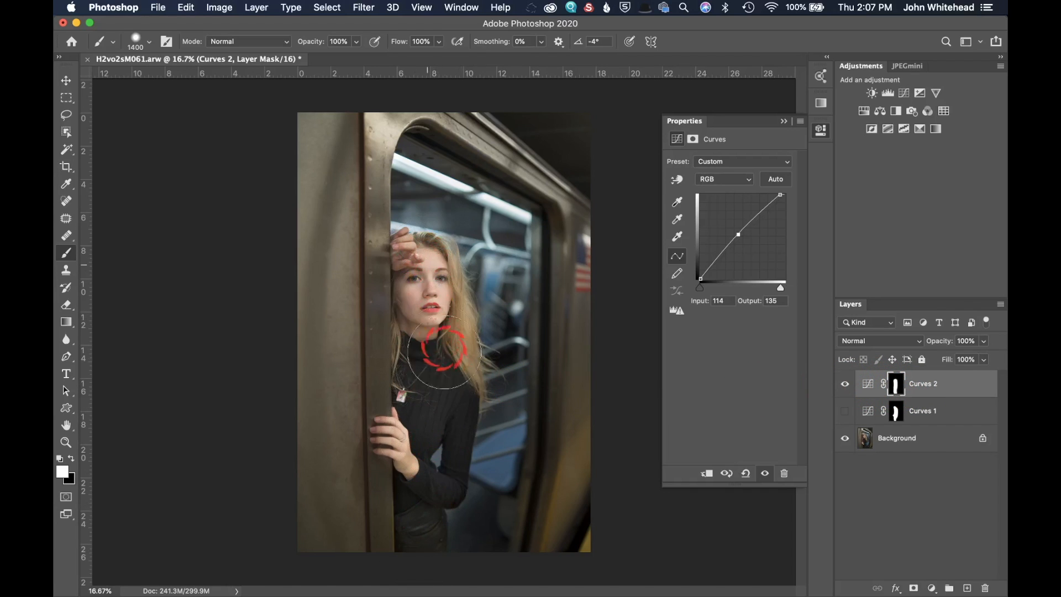
Step: Hide Curves 2 and make Curves 1 visible again
left_click(845, 384)
left_click(846, 412)
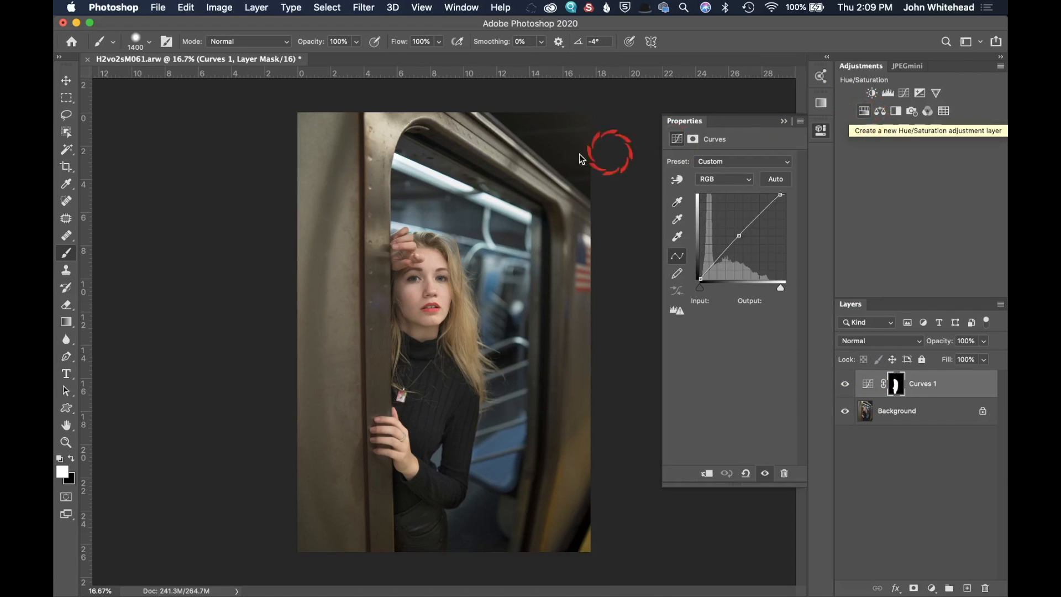
Step: Add a Hue/Saturation adjustment layer and lower the Yellows saturation to -30
left_click(891, 84)
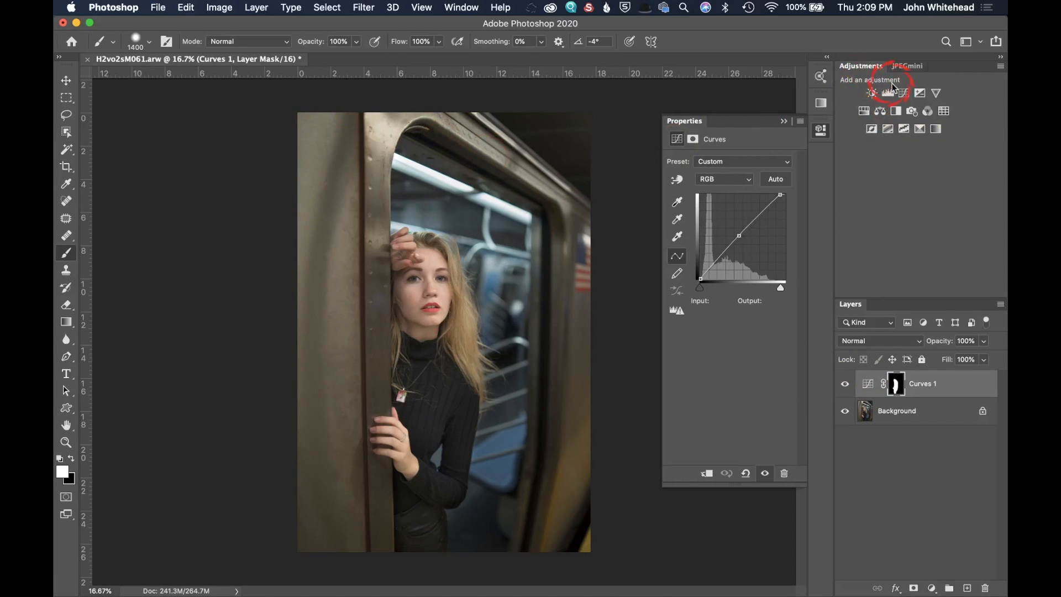
left_click(864, 112)
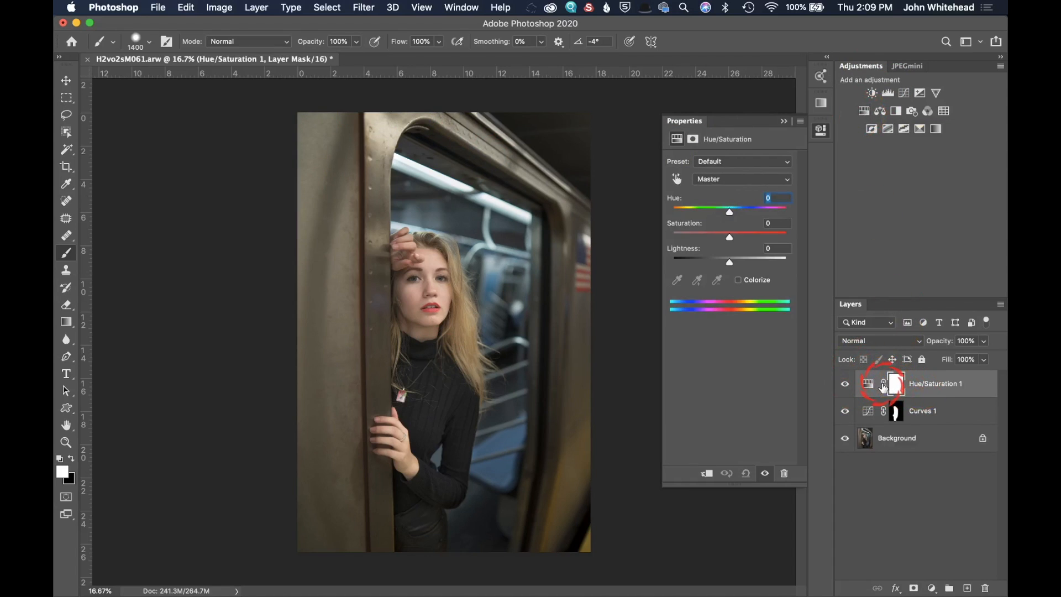
left_click(723, 179)
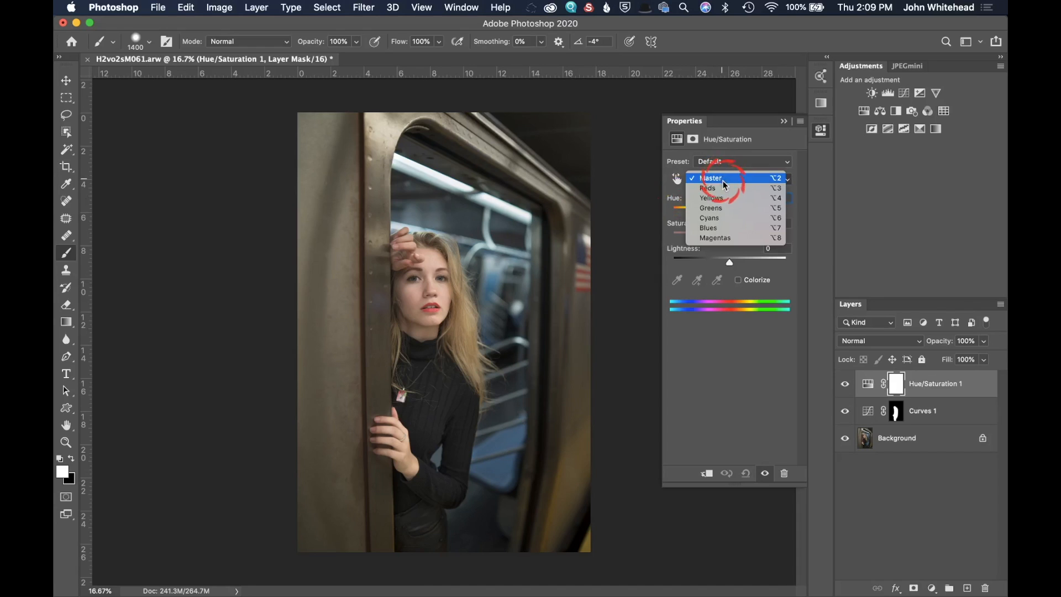
left_click(720, 200)
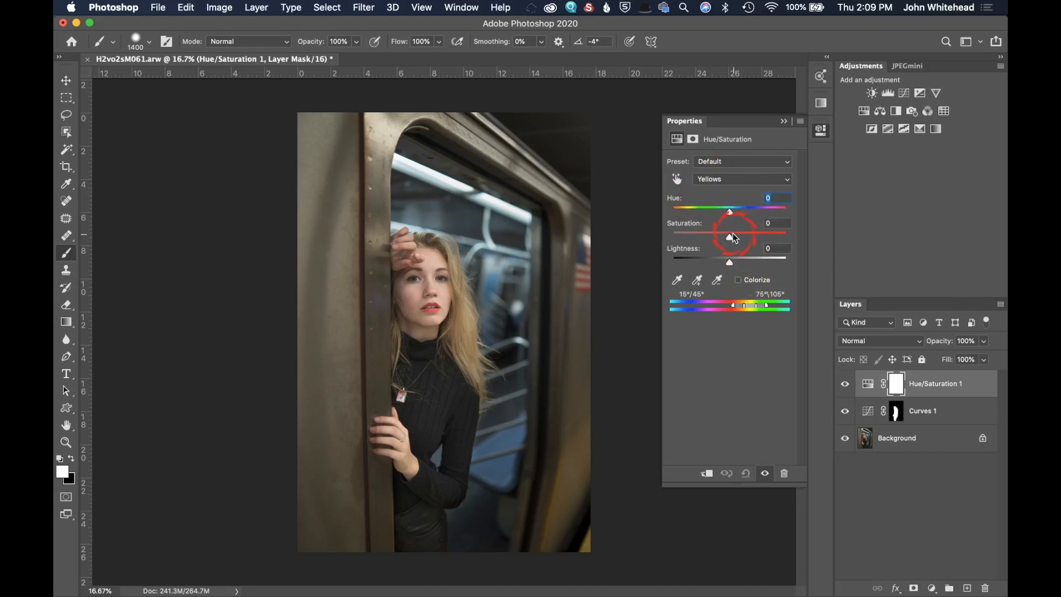
left_click_drag(794, 245, 841, 247)
left_click_drag(701, 248, 697, 248)
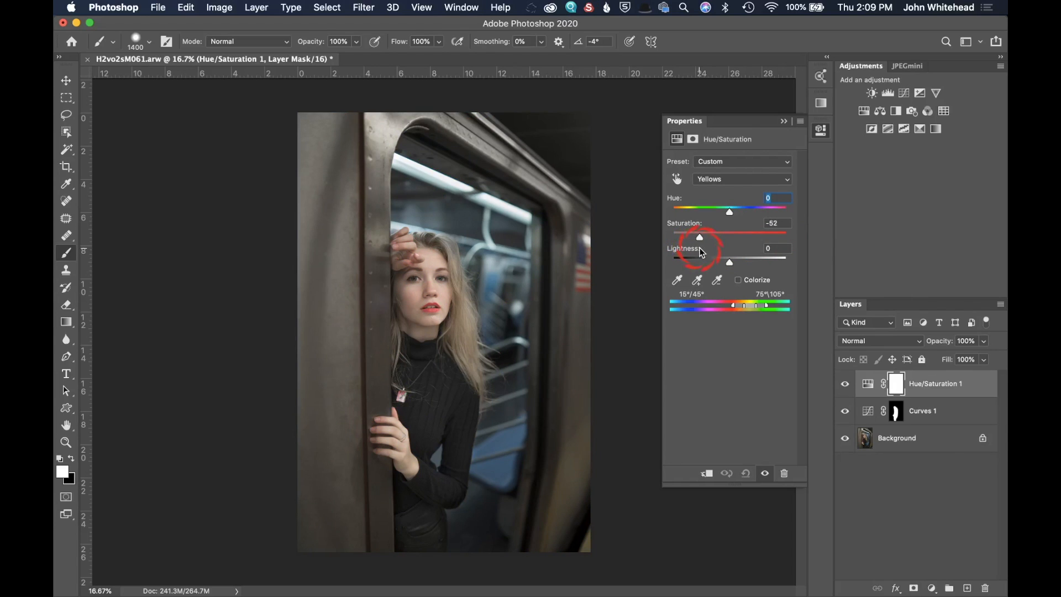
left_click_drag(704, 250, 713, 254)
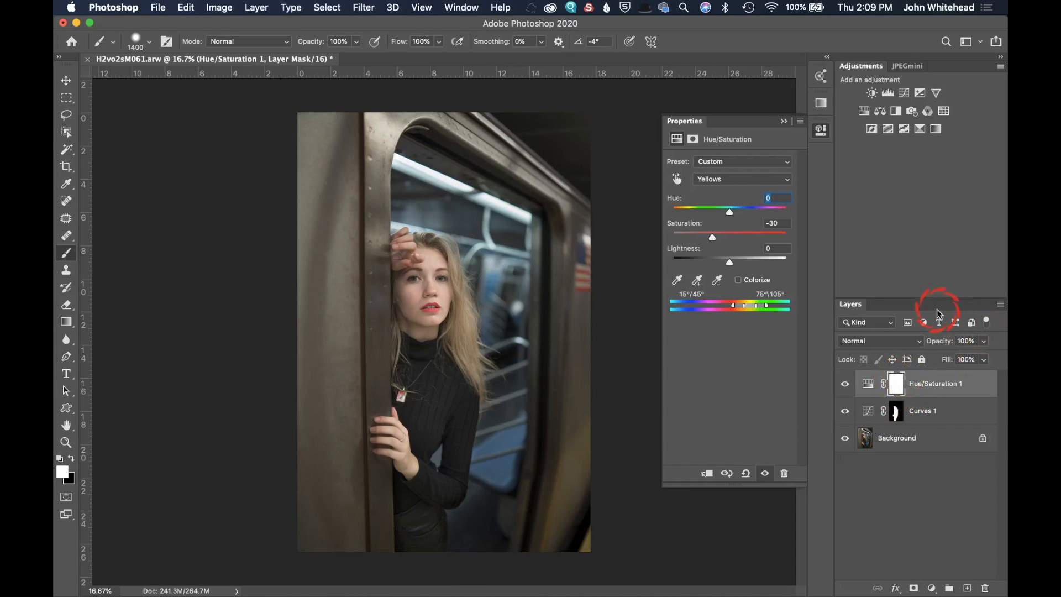
Step: Invert the Hue/Saturation mask and paint the desaturation back over the model's hair and body
key("super+i")
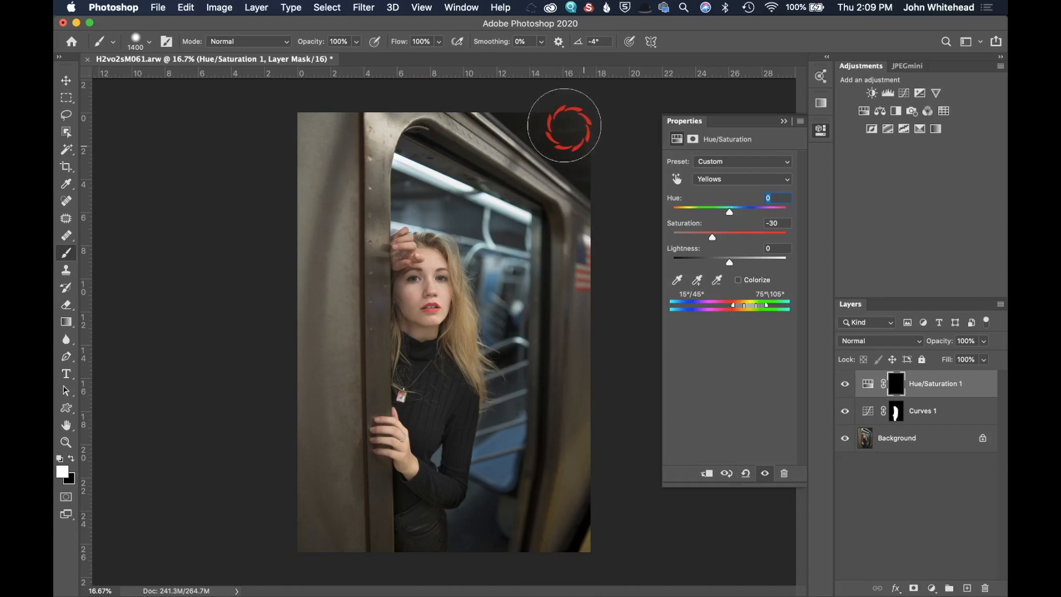
mouse_move(402, 398)
left_mouse_down()
mouse_move(420, 370)
mouse_move(437, 422)
mouse_move(407, 472)
mouse_move(407, 570)
mouse_move(379, 418)
mouse_move(437, 377)
mouse_move(431, 260)
mouse_move(400, 259)
mouse_move(406, 576)
left_mouse_up()
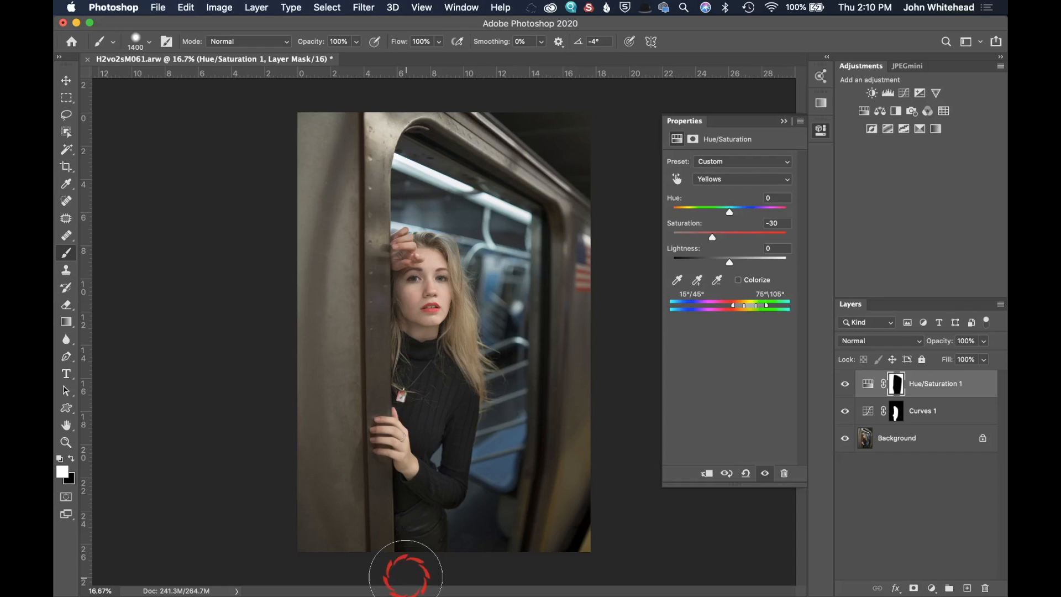
mouse_move(406, 576)
left_mouse_down()
mouse_move(488, 496)
mouse_move(486, 173)
mouse_move(459, 180)
mouse_move(444, 201)
mouse_move(521, 220)
mouse_move(486, 474)
mouse_move(525, 294)
mouse_move(508, 222)
left_mouse_up()
Step: Select the Hue/Saturation 1 layer and switch its adjustment range to Greens
left_click(897, 390)
mouse_move(515, 279)
left_mouse_down()
mouse_move(424, 214)
mouse_move(462, 237)
mouse_move(448, 196)
mouse_move(491, 289)
mouse_move(486, 437)
mouse_move(621, 374)
mouse_move(623, 335)
mouse_move(683, 368)
mouse_move(724, 372)
mouse_move(486, 218)
mouse_move(501, 256)
mouse_move(493, 360)
mouse_move(511, 343)
mouse_move(712, 279)
left_mouse_up()
mouse_move(744, 184)
left_mouse_down()
mouse_move(738, 193)
mouse_move(751, 177)
mouse_move(743, 188)
left_mouse_up()
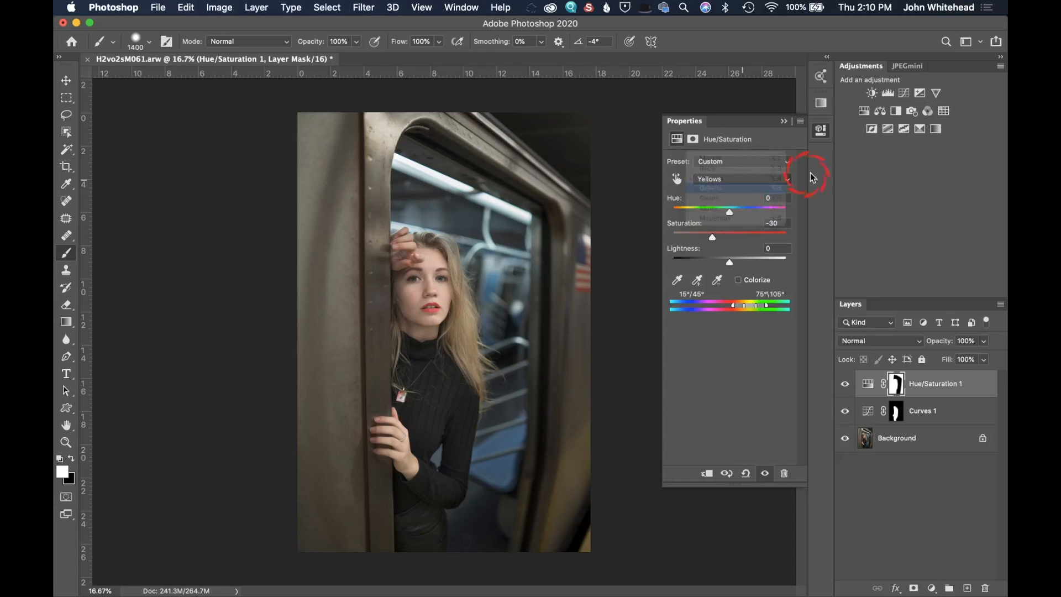
Step: Add a second Hue/Saturation adjustment layer, lowering Cyans saturation to -100 and Blues saturation to -43
left_click(864, 111)
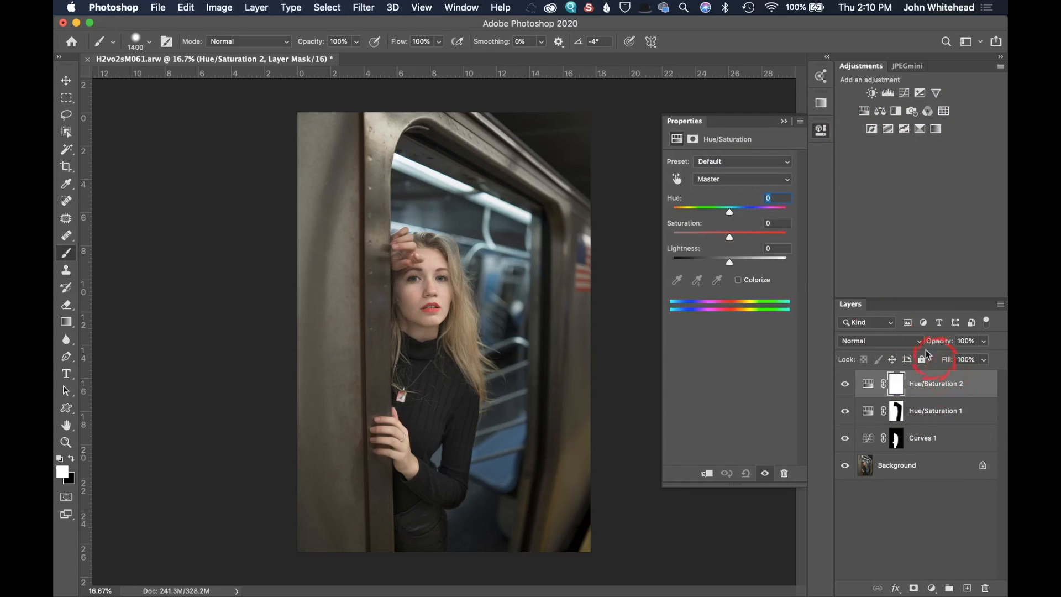
left_click_drag(721, 187, 635, 230)
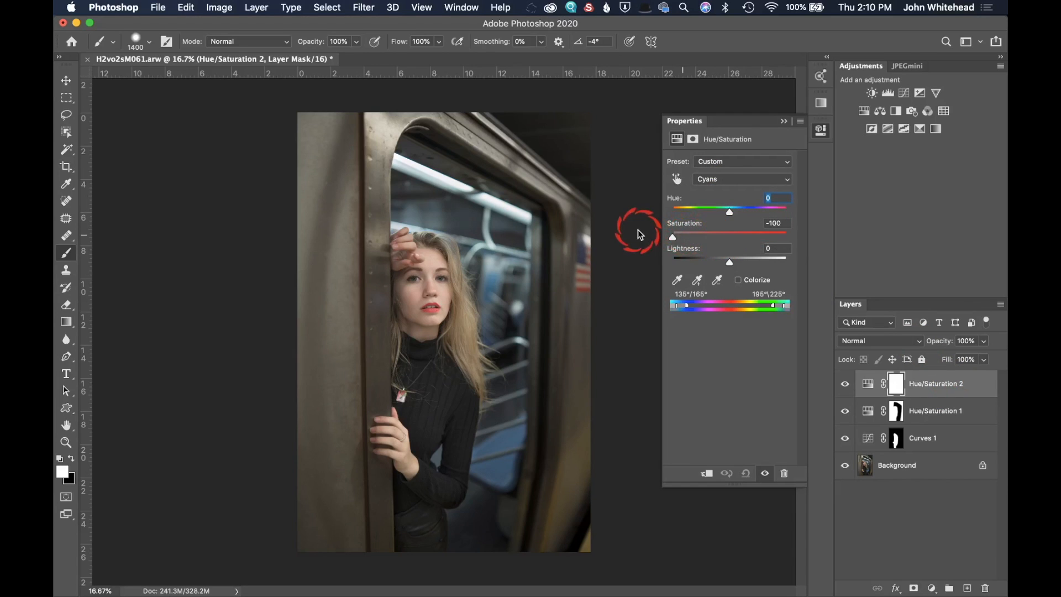
left_click_drag(739, 183, 743, 188)
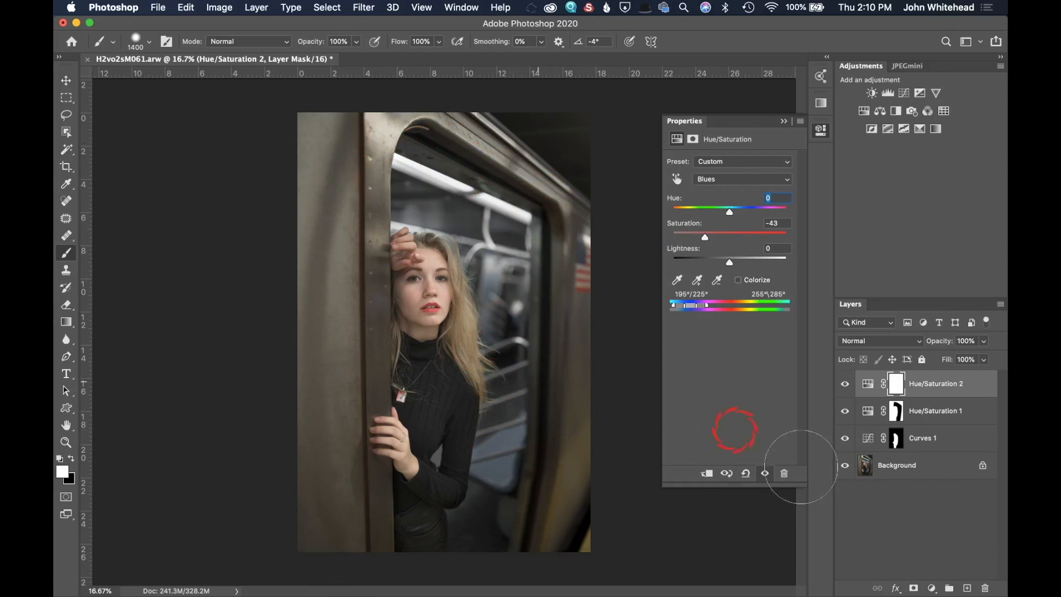
left_click_drag(898, 376, 899, 396)
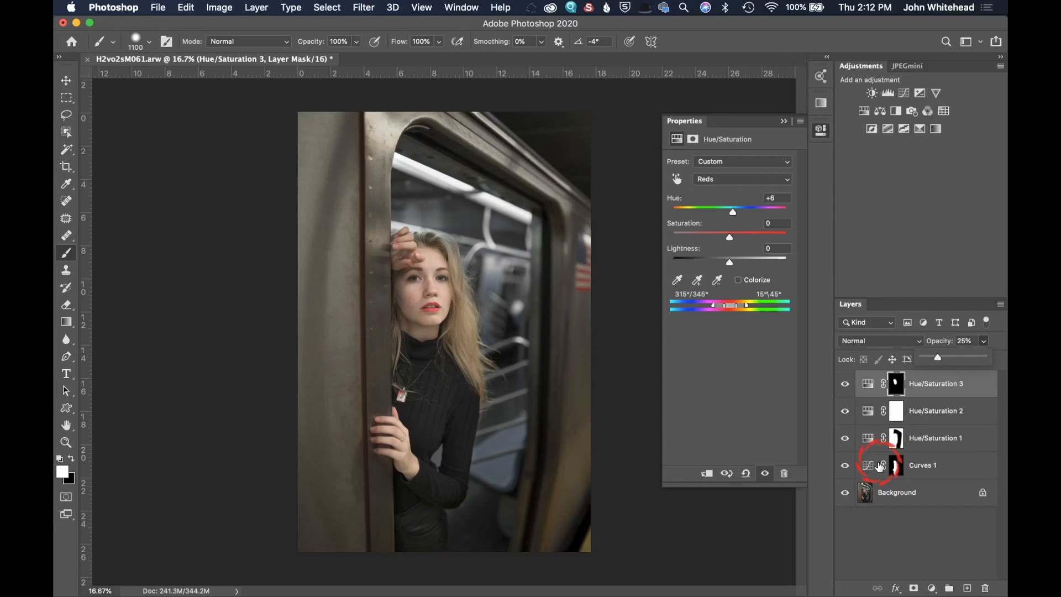
Step: Select all the adjustment layers and delete them, leaving only the Background
left_click(879, 466, "shift")
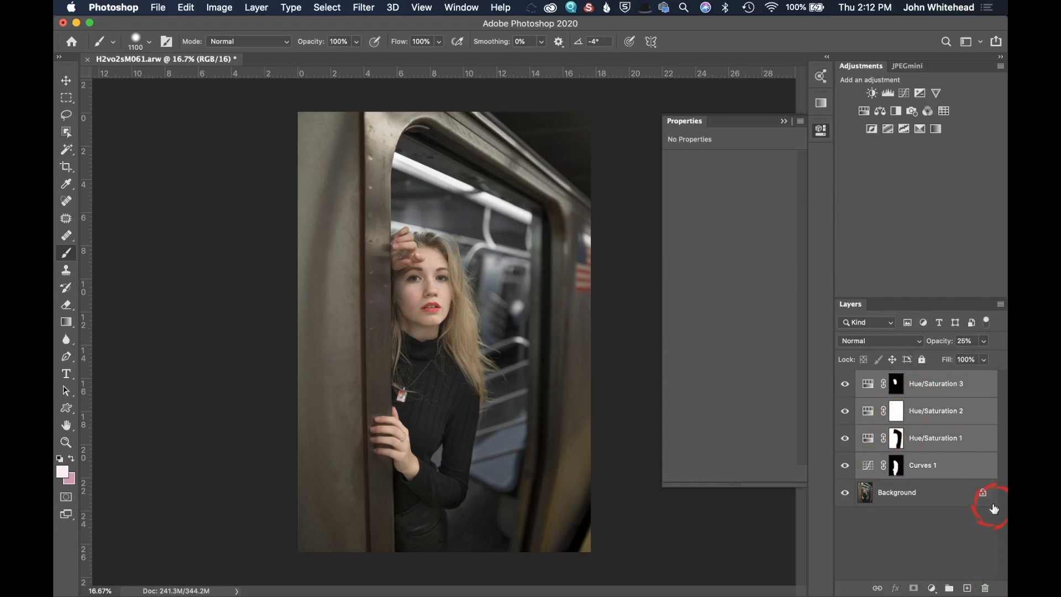
left_click(984, 588)
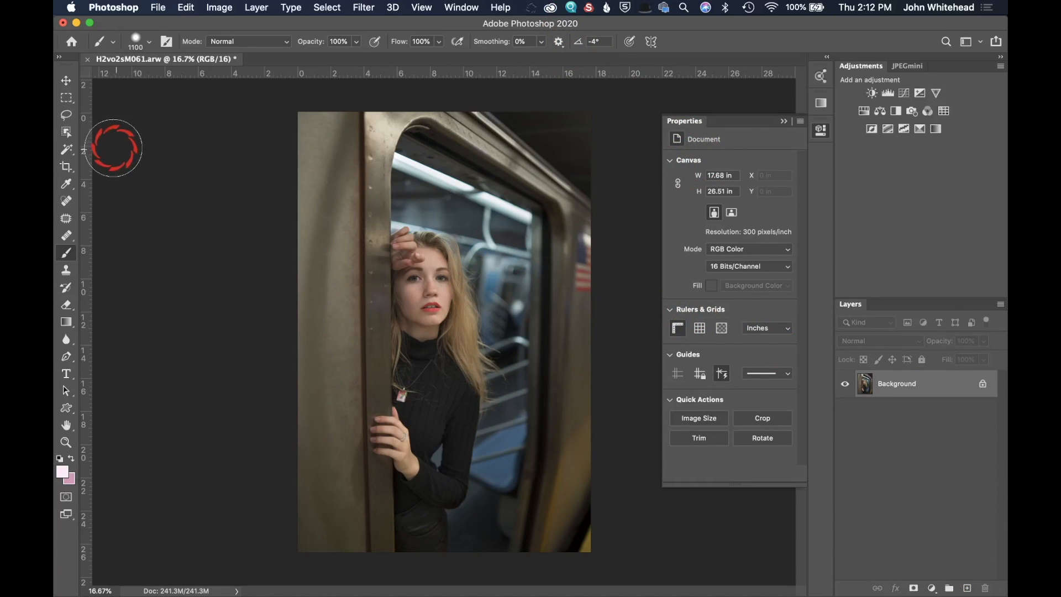
Step: Lasso a selection around the model's head and hair and add a Curves adjustment layer through it
left_click(66, 115)
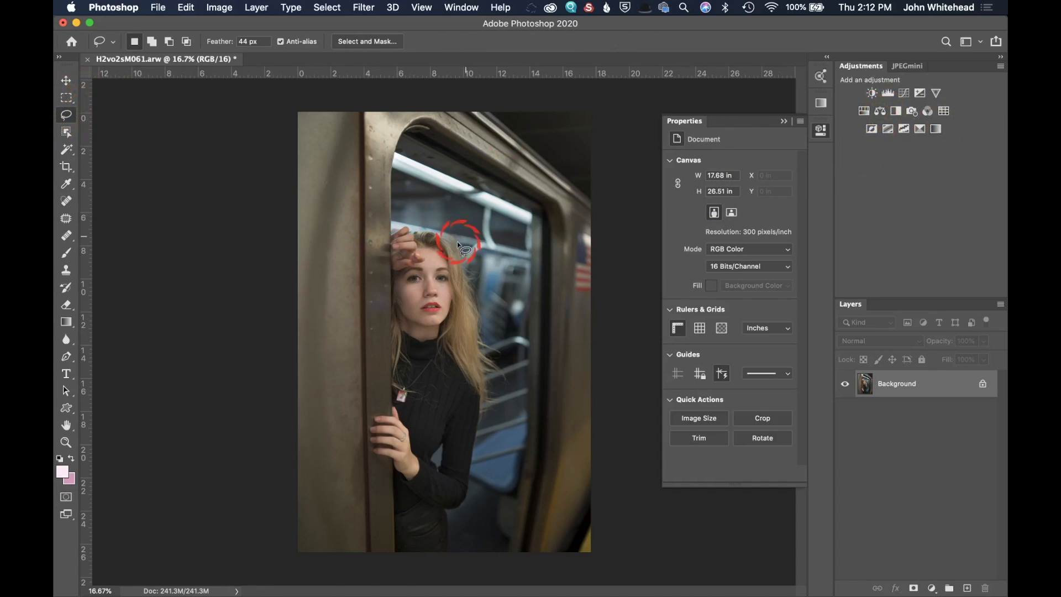
mouse_move(451, 245)
left_mouse_down()
mouse_move(395, 231)
mouse_move(391, 290)
mouse_move(403, 327)
mouse_move(447, 346)
mouse_move(477, 384)
mouse_move(452, 236)
left_mouse_up()
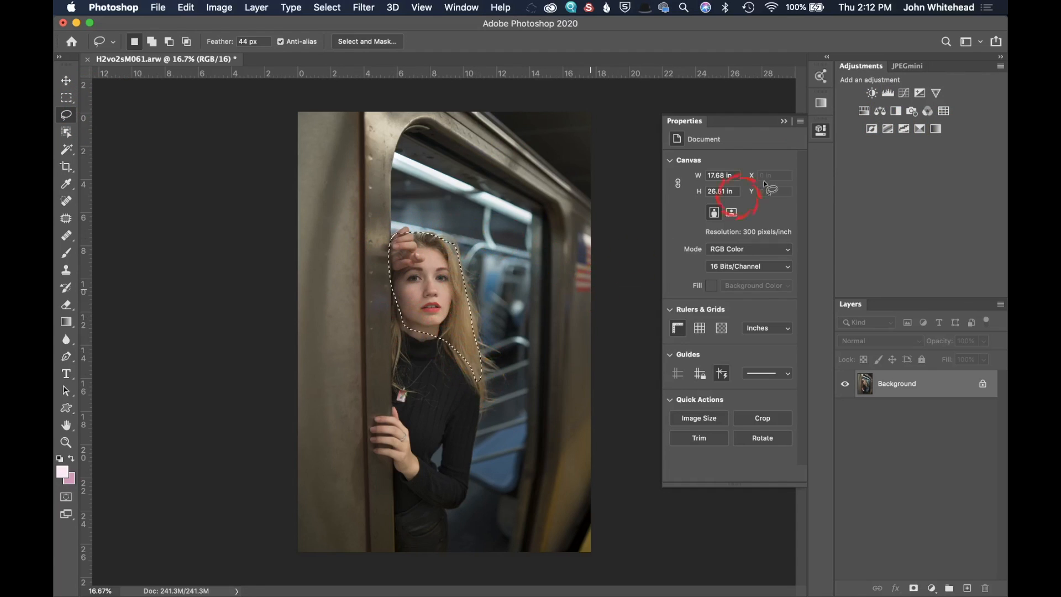
left_click(905, 94)
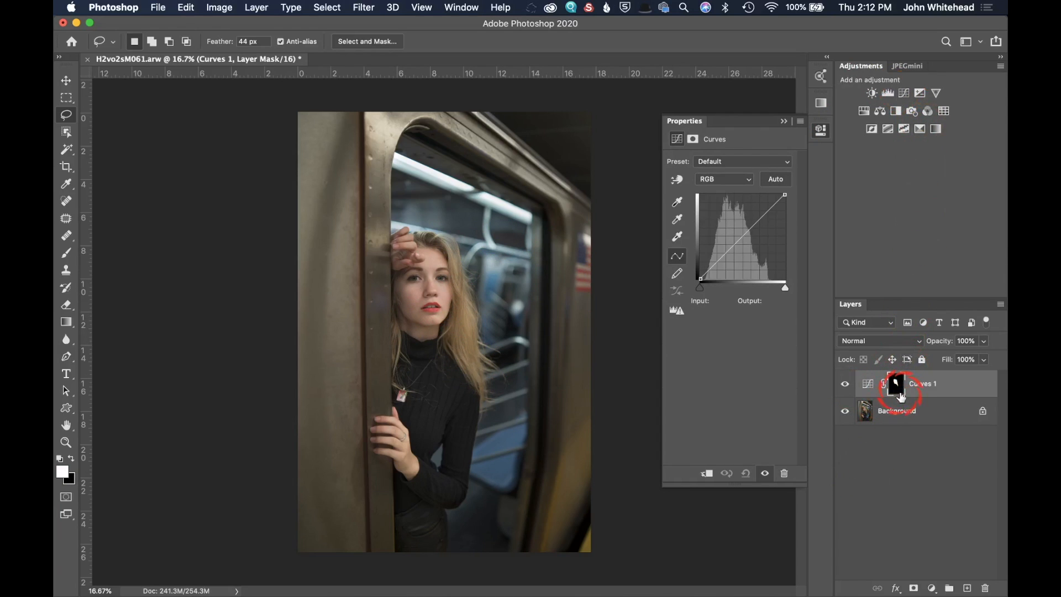
left_click(785, 121)
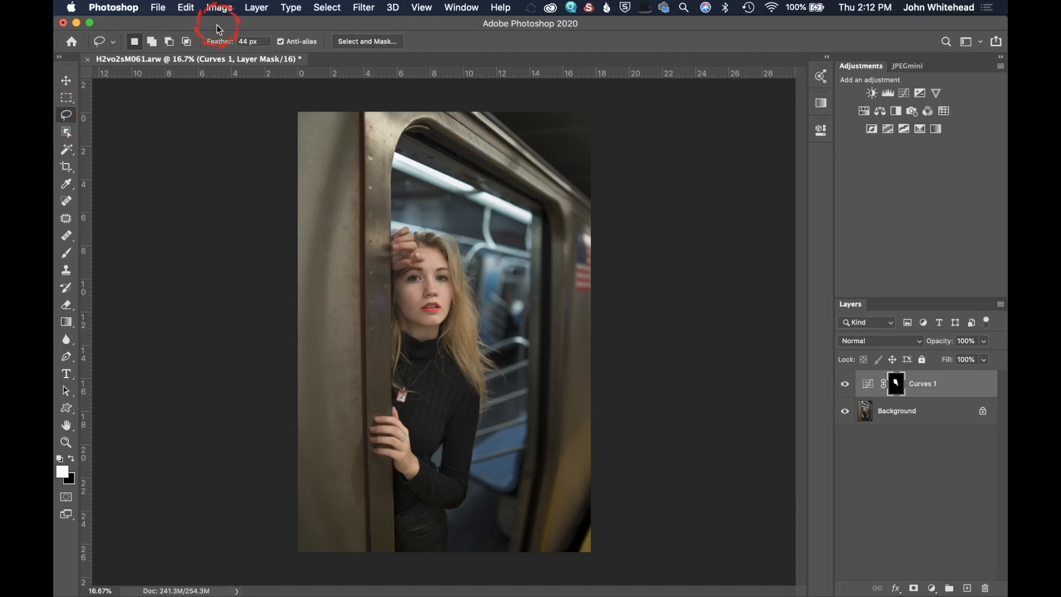
Step: Lasso around the model's face with a 0 px feather and add a second Curves adjustment layer
double_click(247, 41)
type("0")
mouse_move(440, 253)
left_mouse_down()
mouse_move(396, 278)
mouse_move(393, 320)
mouse_move(416, 350)
mouse_move(452, 262)
left_mouse_up()
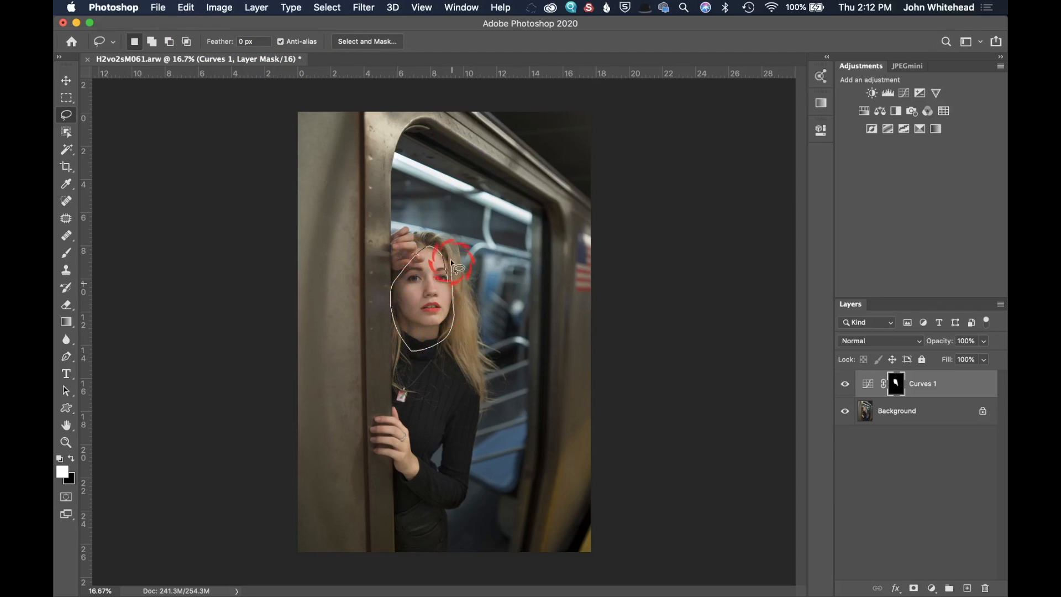
left_click(905, 94)
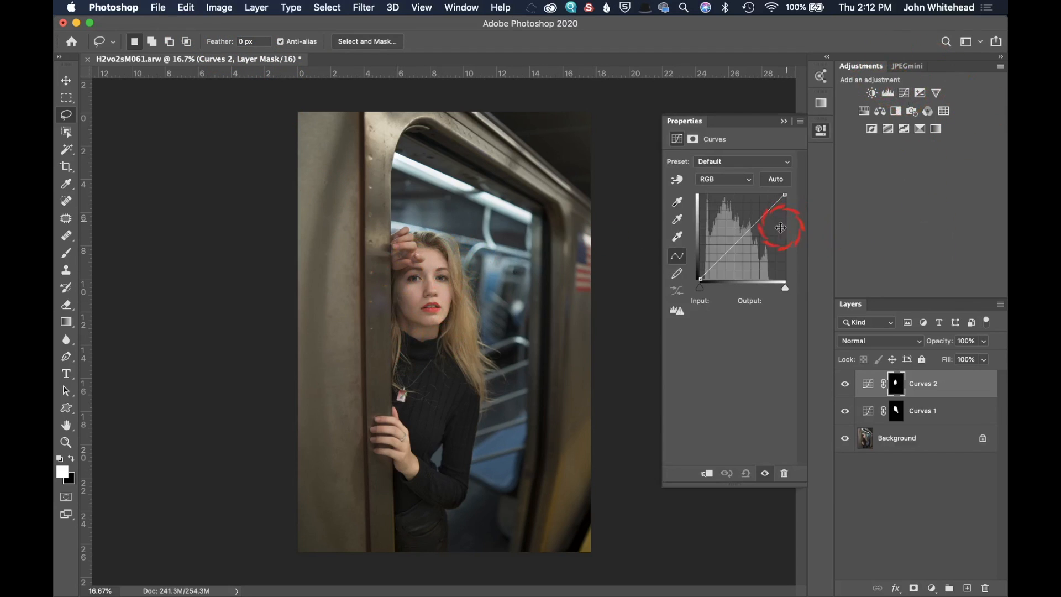
Step: Raise the Curves 2 midtones to output 159 at input 125 and zoom in on the face
left_click_drag(747, 229, 743, 227)
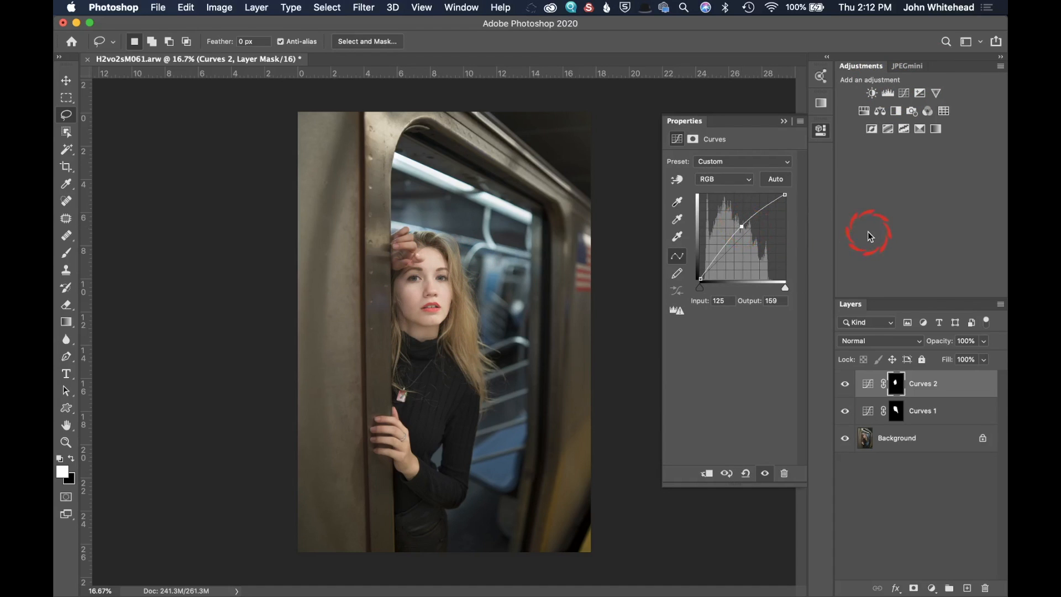
key("super+equal")
key("super+equal")
key("super+equal")
key("super+equal")
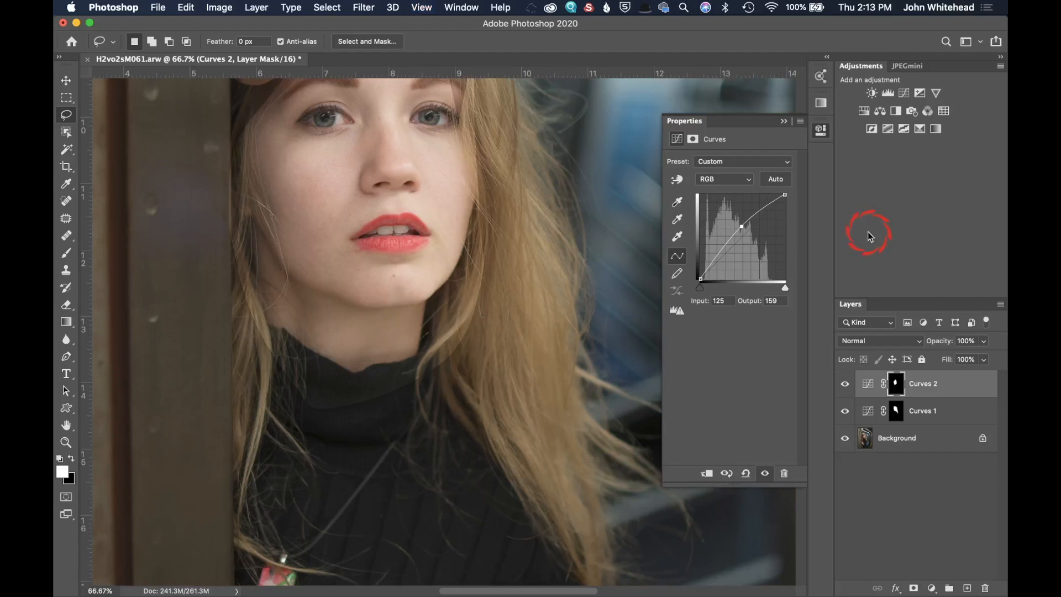
scroll(498, 367, "up", 8)
scroll(497, 367, "left", 2)
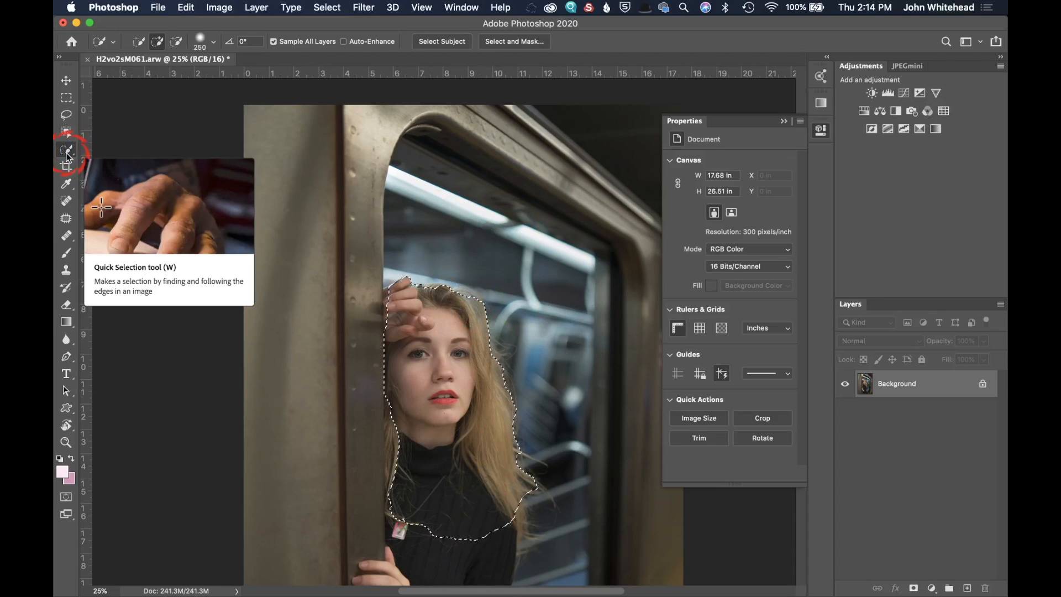
Step: Refine the model selection in Select and Mask with 50.1 px feather and 0% contrast, outputting to Selection
left_click(65, 115)
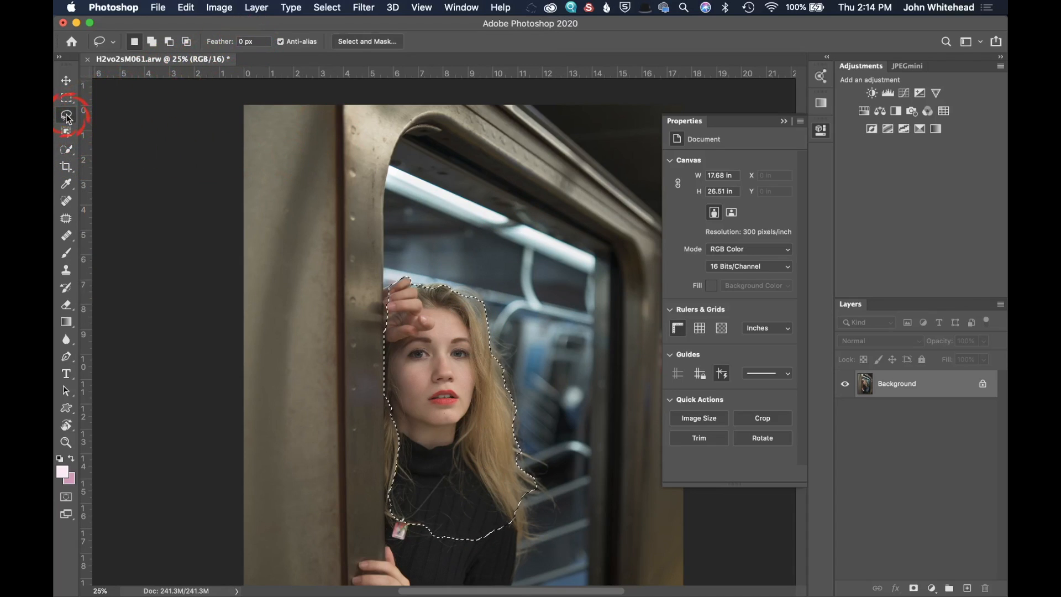
left_click(69, 151)
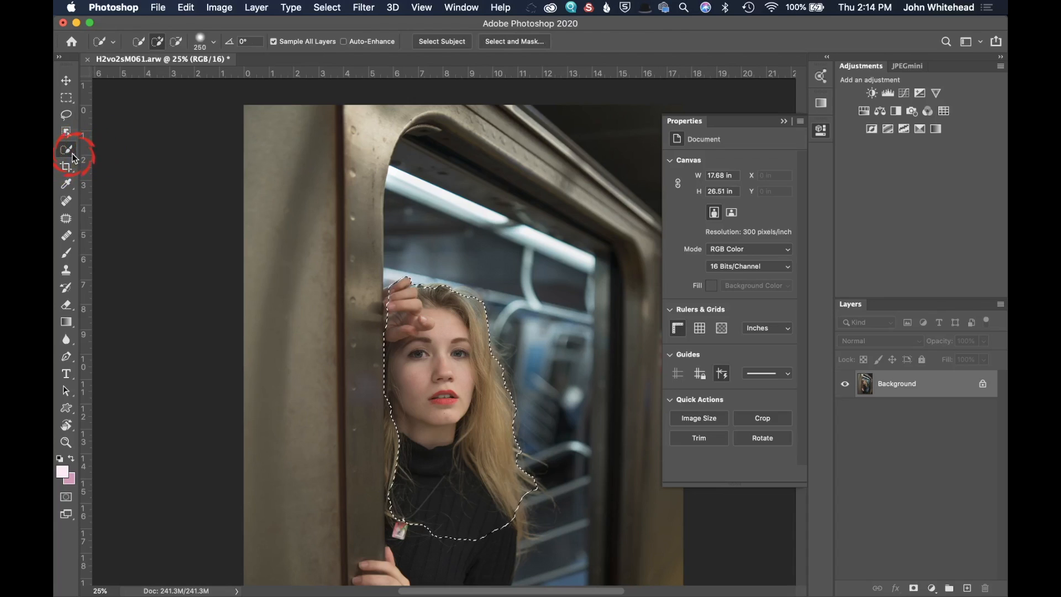
left_click(426, 47)
left_click(507, 44)
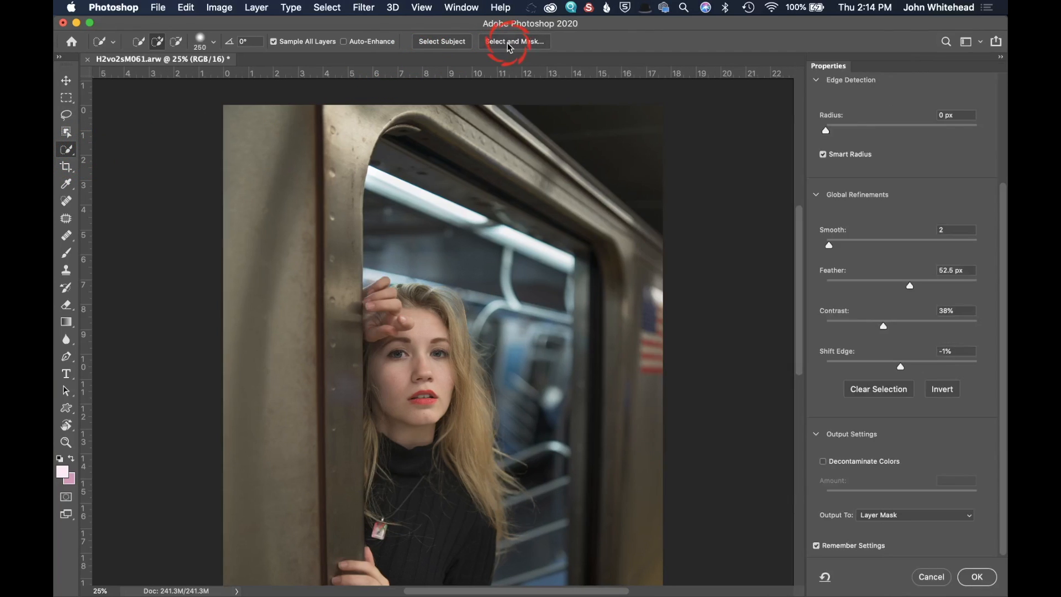
left_click(694, 166)
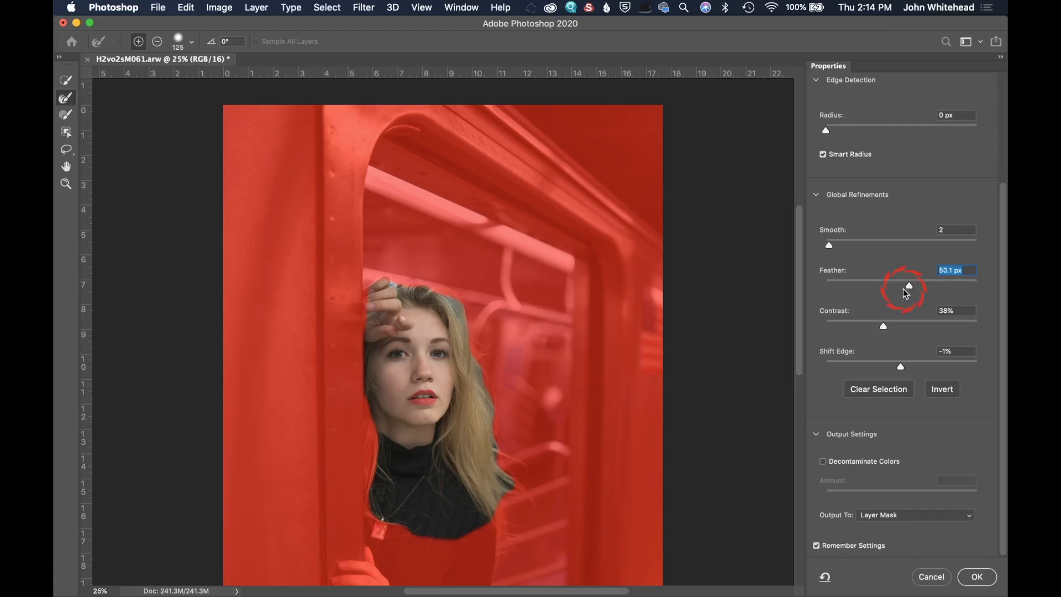
left_click_drag(880, 332, 783, 329)
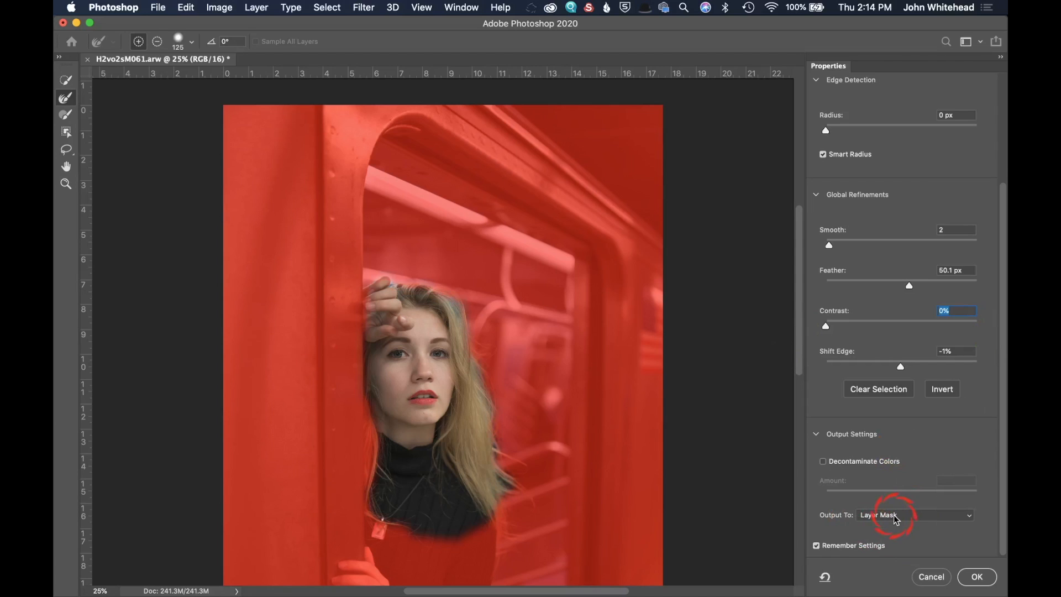
left_click(897, 519)
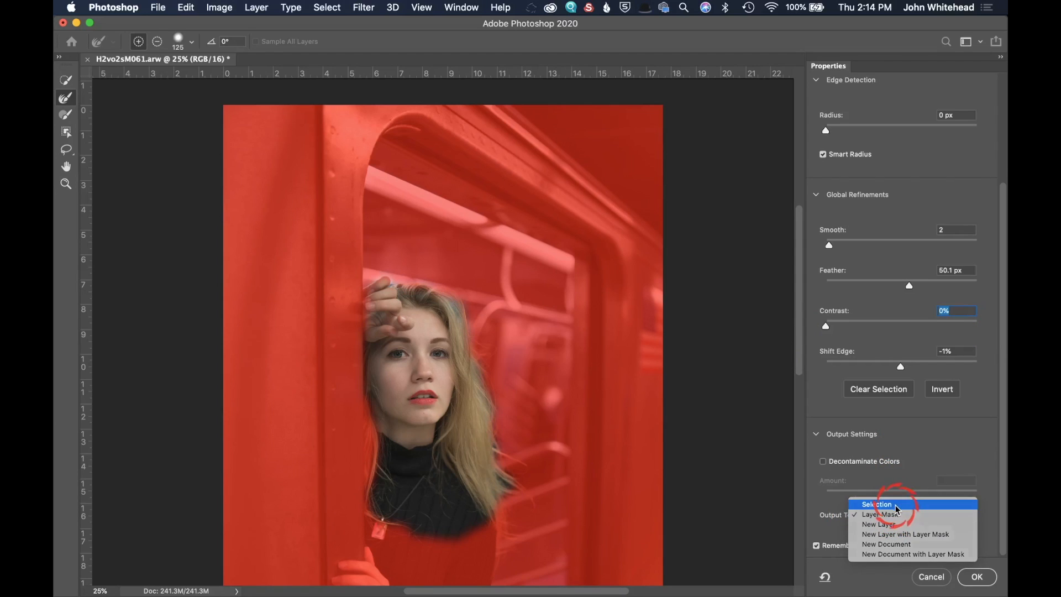
left_click(897, 505)
left_click(980, 579)
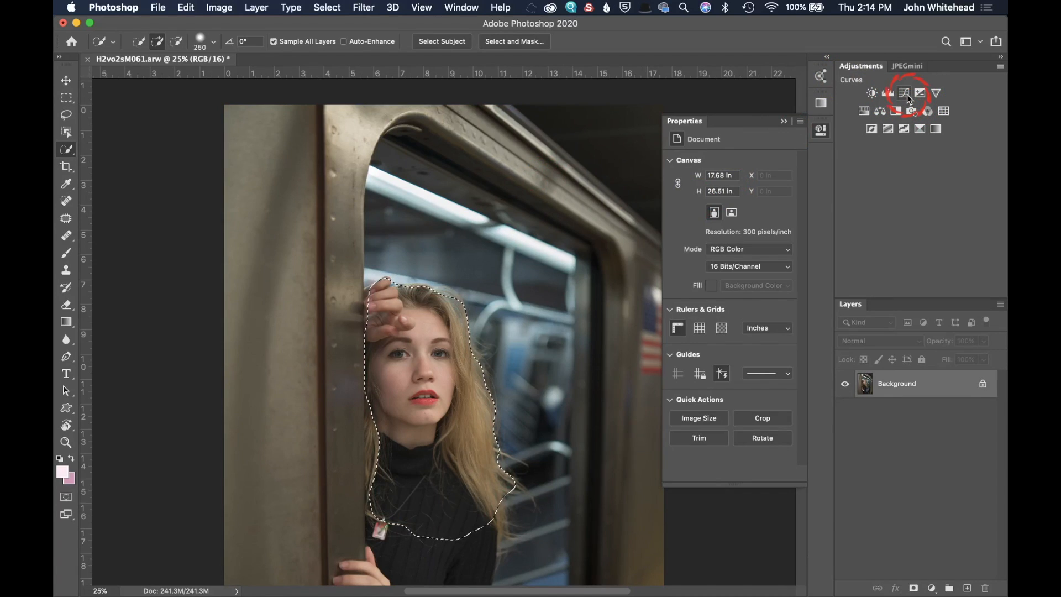
Step: Add a Curves adjustment layer through the selection, pulling in the white point and setting input 110 to output 133
left_click(905, 94)
left_click_drag(785, 193, 775, 195)
left_click_drag(735, 234, 737, 235)
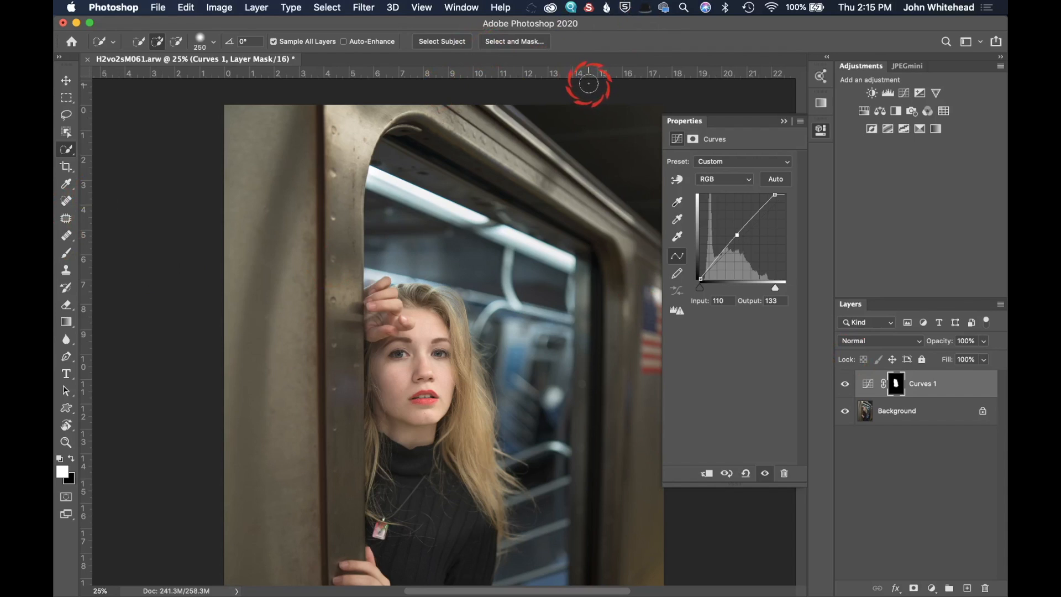
left_click(784, 121)
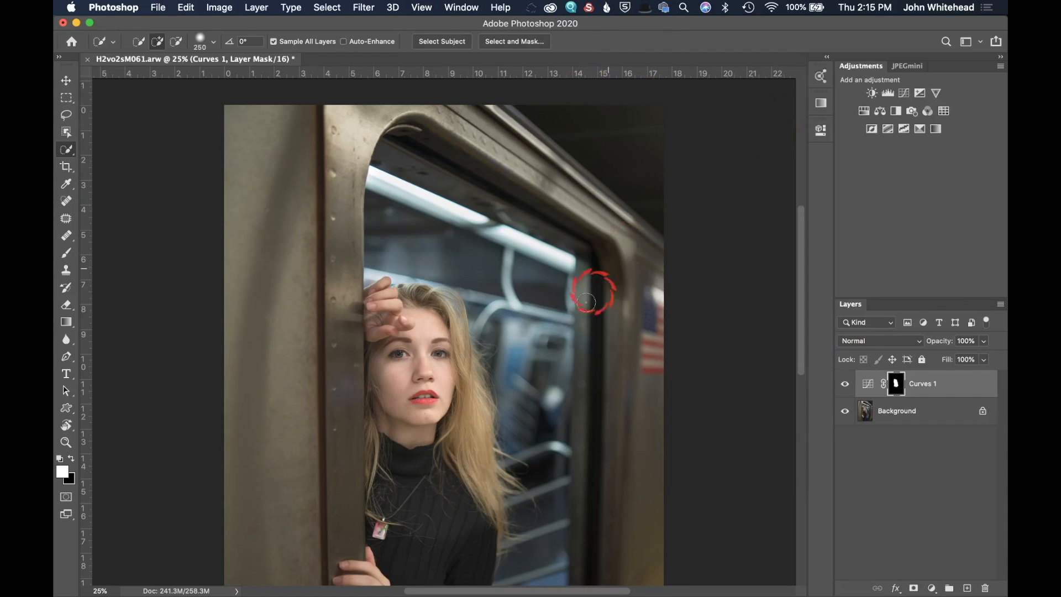
Step: Hide Curves 1 and add a new Curves layer with a midtone point at input 108, output 124
left_click(844, 384)
left_click(905, 93)
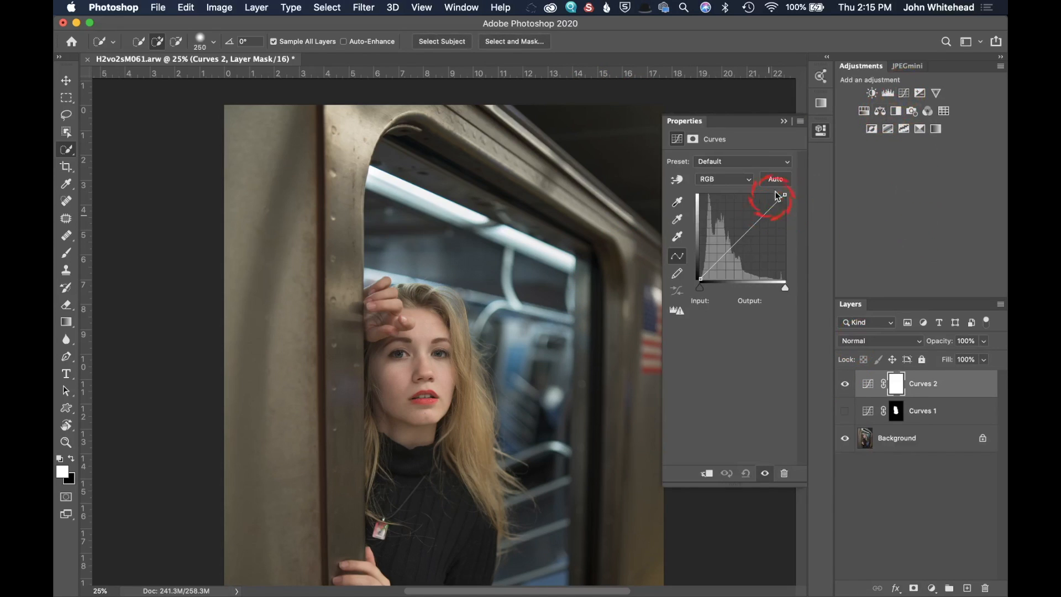
left_click_drag(783, 196, 780, 195)
left_click_drag(741, 239, 736, 238)
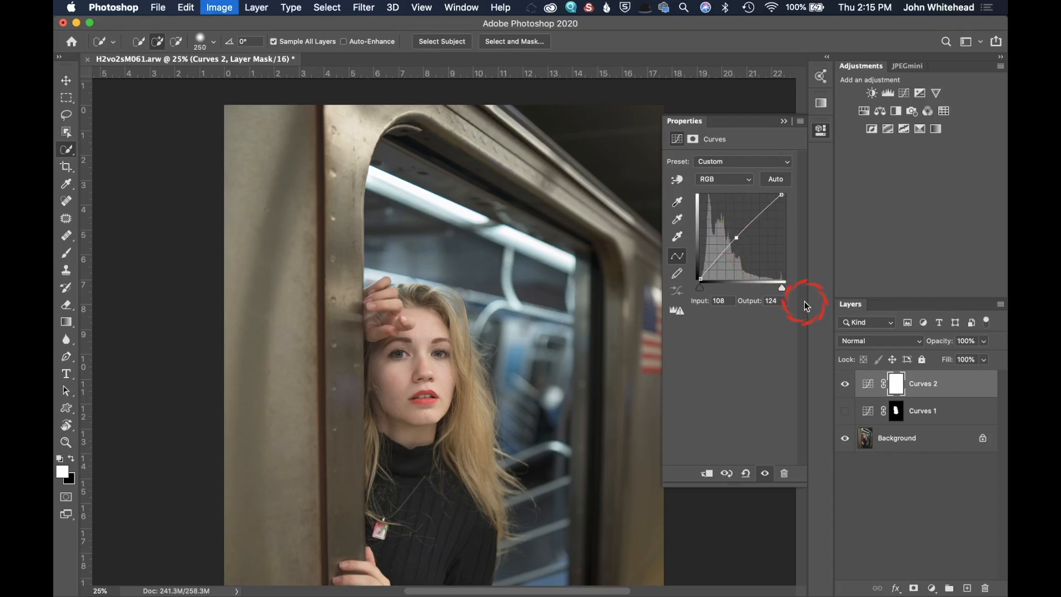
Step: Invert the Curves 2 mask and paint white over the model with the Brush tool
key("super+i")
left_click(78, 247)
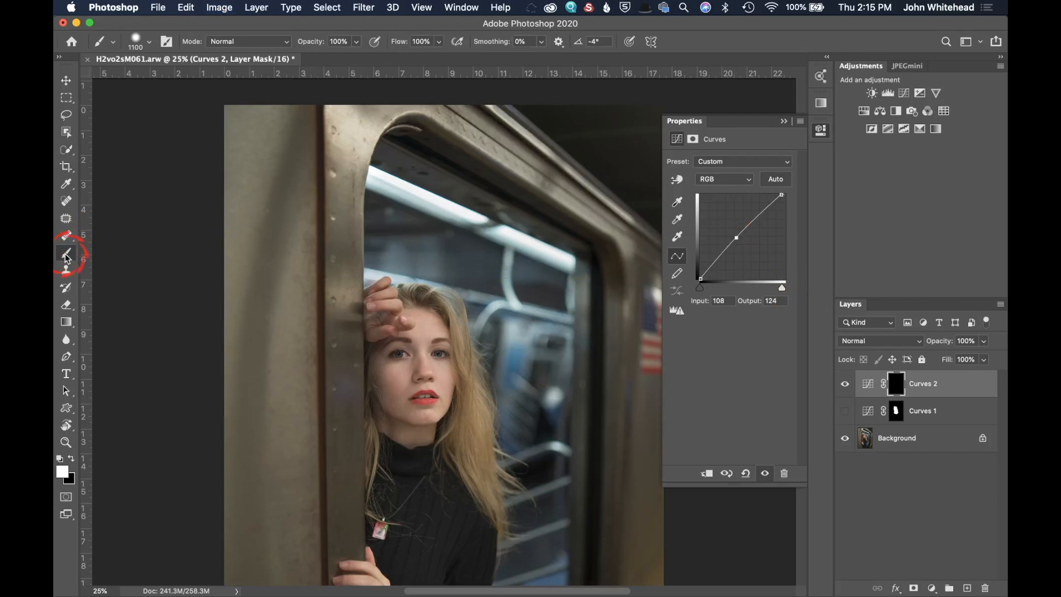
left_click_drag(425, 447, 433, 465)
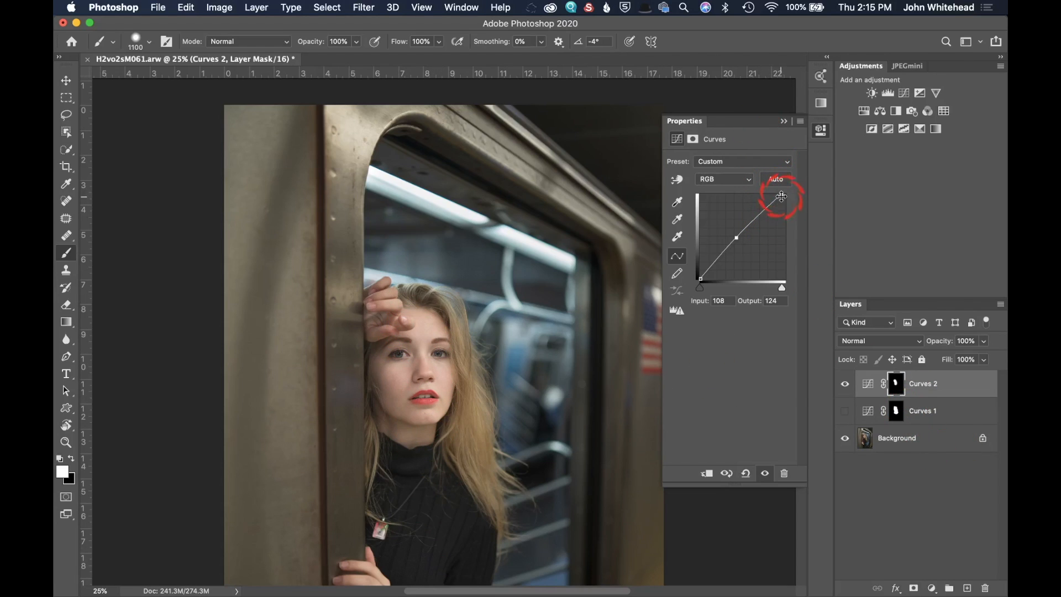
Step: Pull the Curves 2 white point in and raise the midtones to output 150 at input 76
left_click_drag(781, 196, 767, 190)
left_click_drag(737, 243, 725, 228)
left_click(904, 374)
Step: Paint more of the model into the Curves 2 mask, then switch to black and paint the door frame back out
left_click_drag(382, 387, 413, 390)
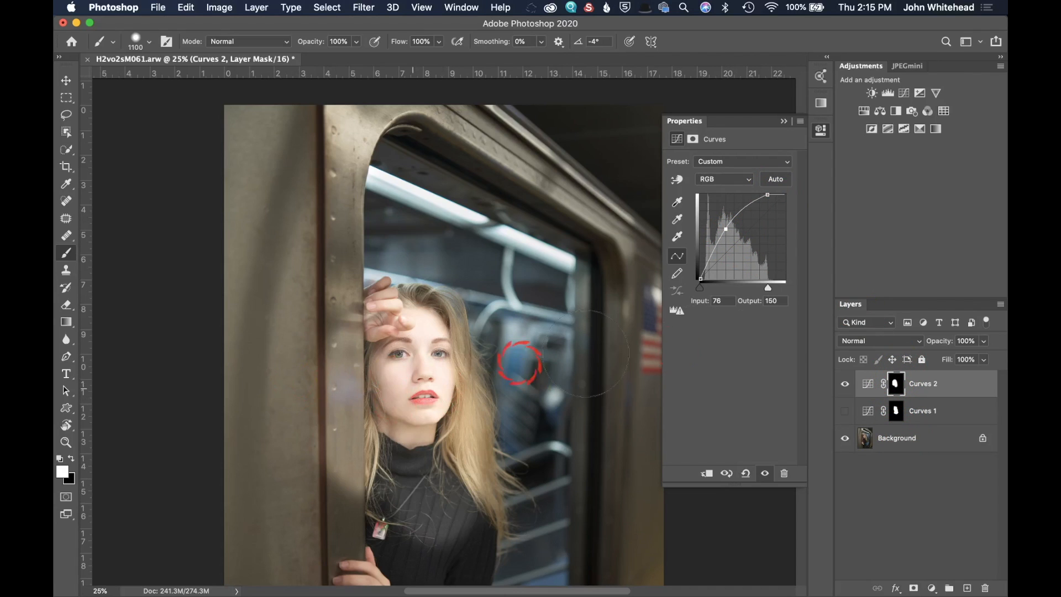
left_click_drag(237, 310, 284, 316)
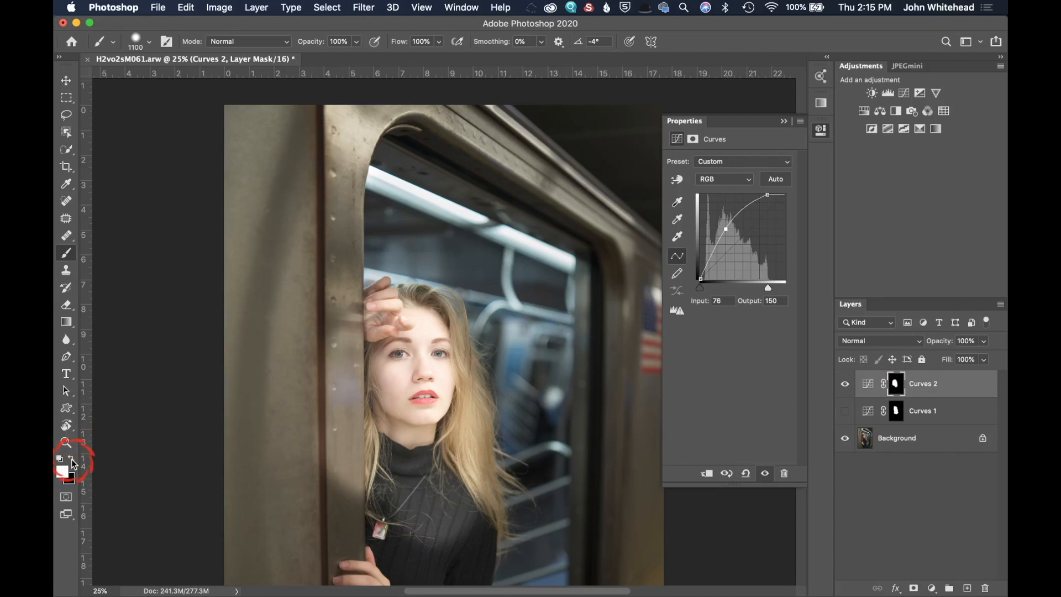
key("x")
left_click_drag(318, 313, 316, 543)
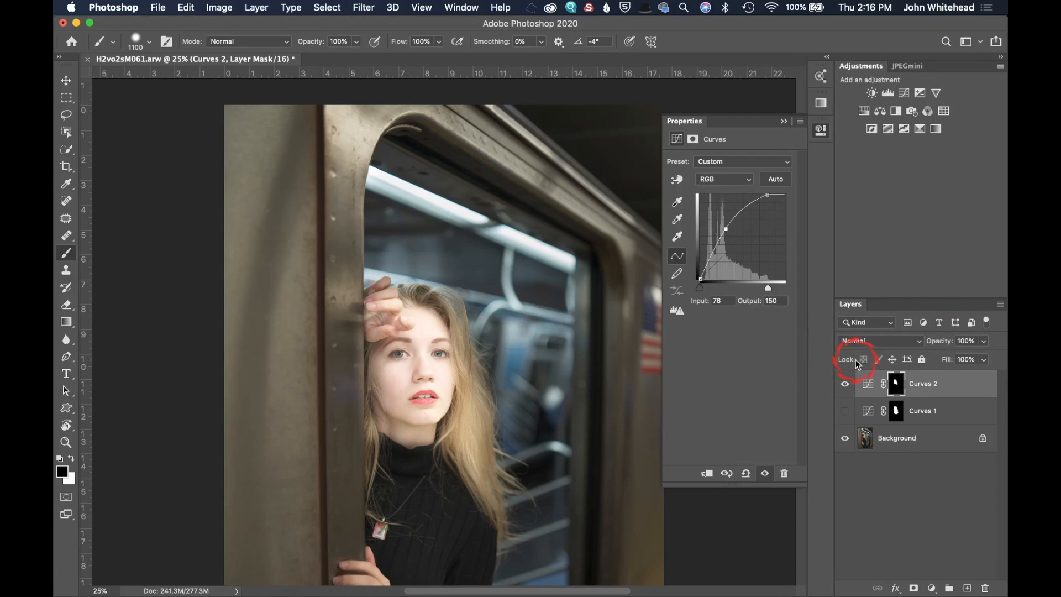
Step: Restore the Curves 2 white point to 255 and set the midtone point to input 110, output 138
left_click_drag(727, 230, 733, 233)
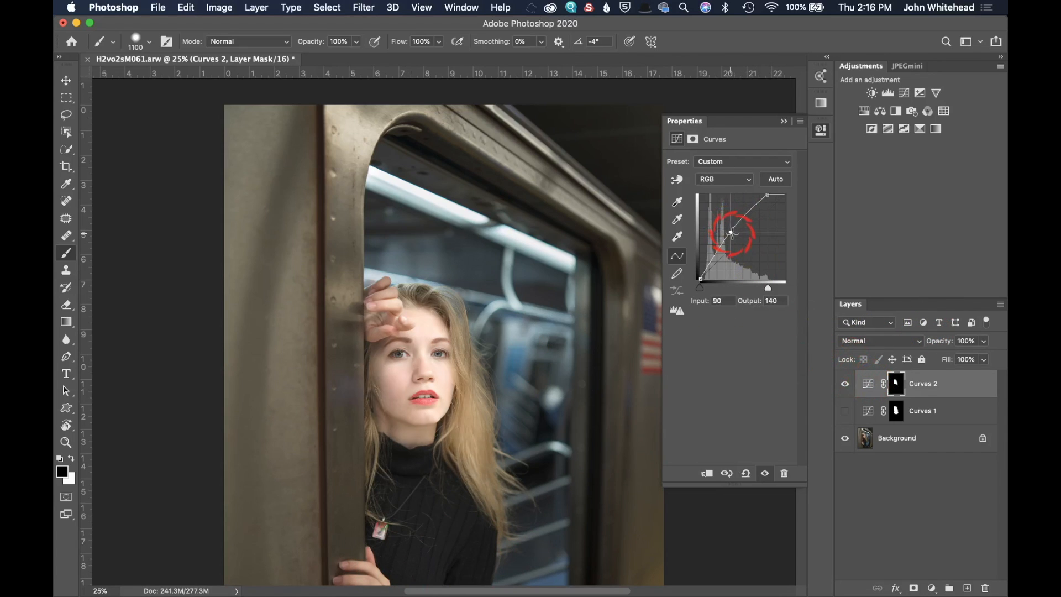
left_click_drag(767, 195, 789, 195)
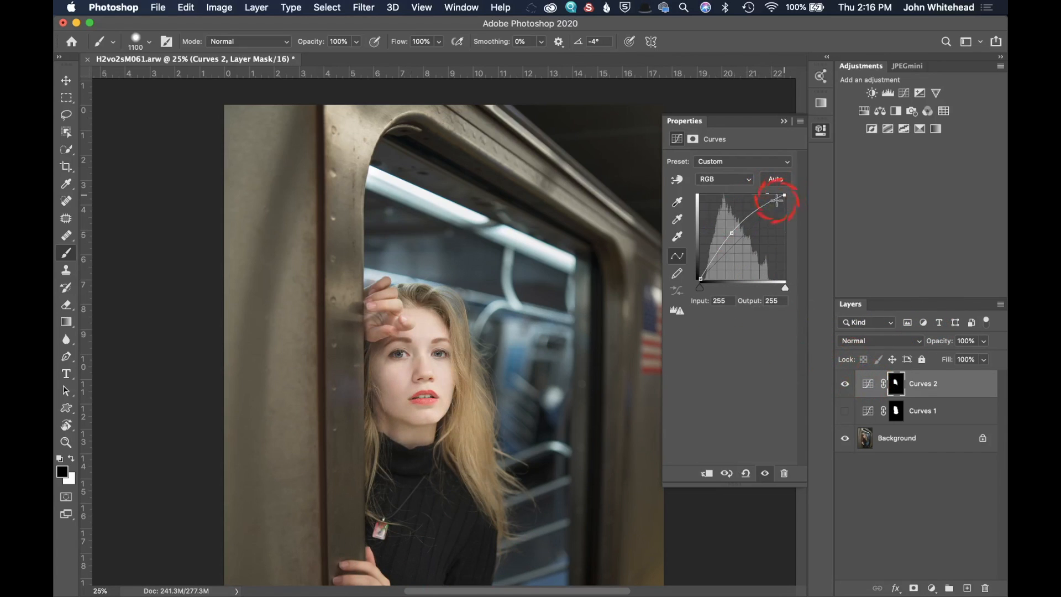
left_click_drag(732, 233, 737, 233)
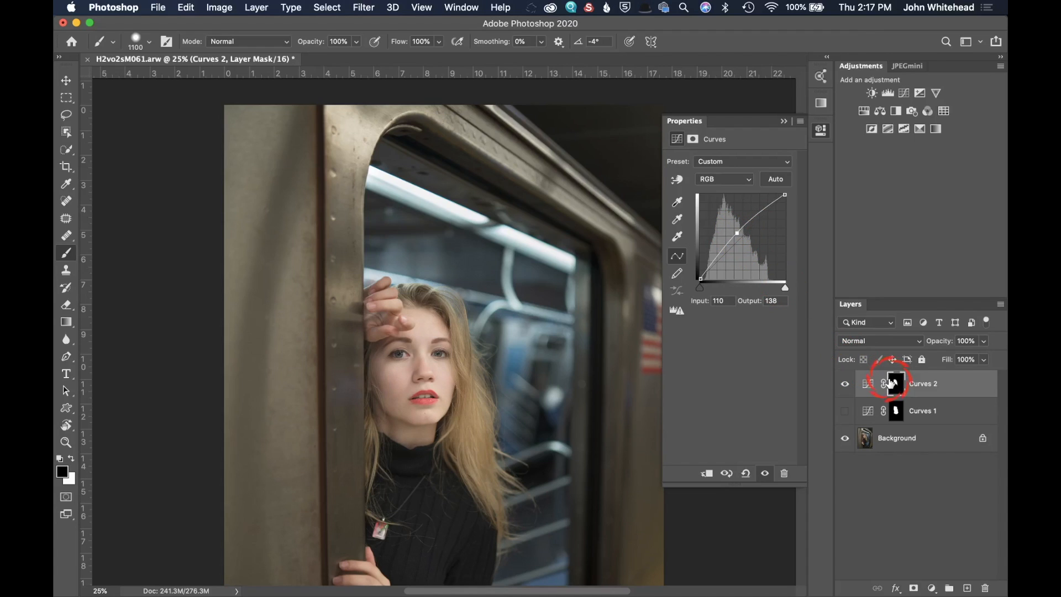